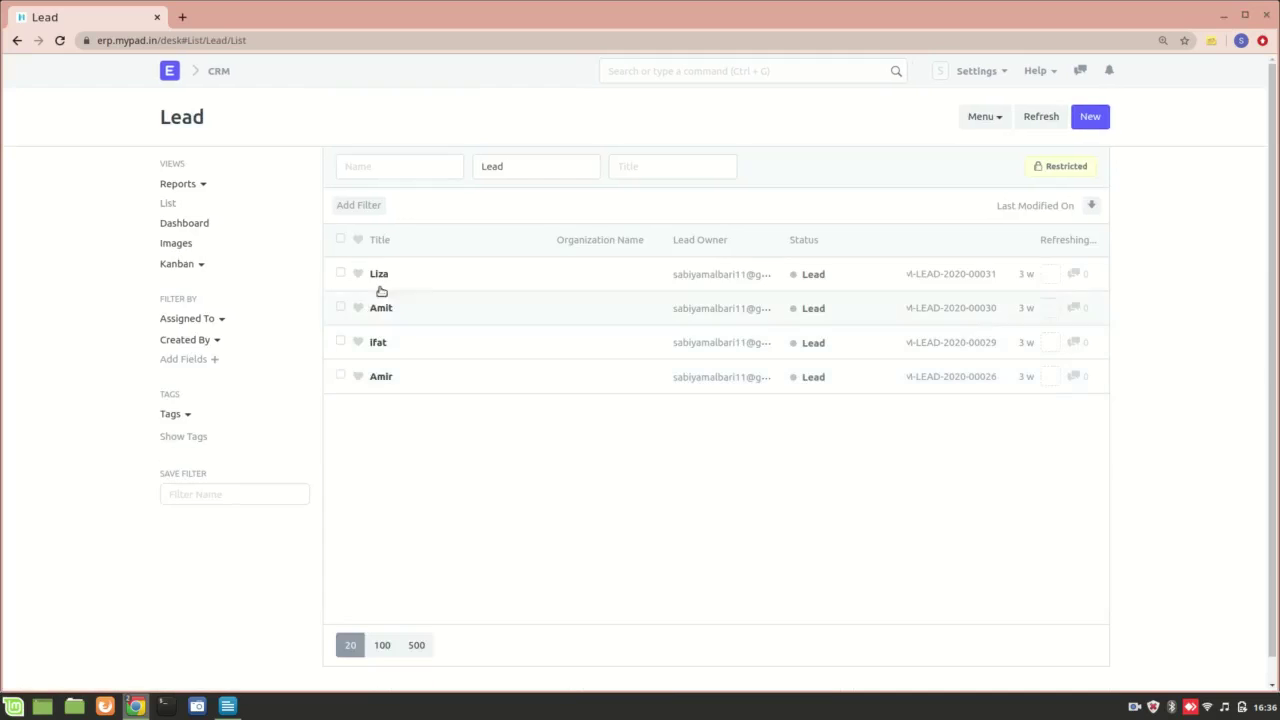
Open the first lead's record and scroll through its details
click(382, 278)
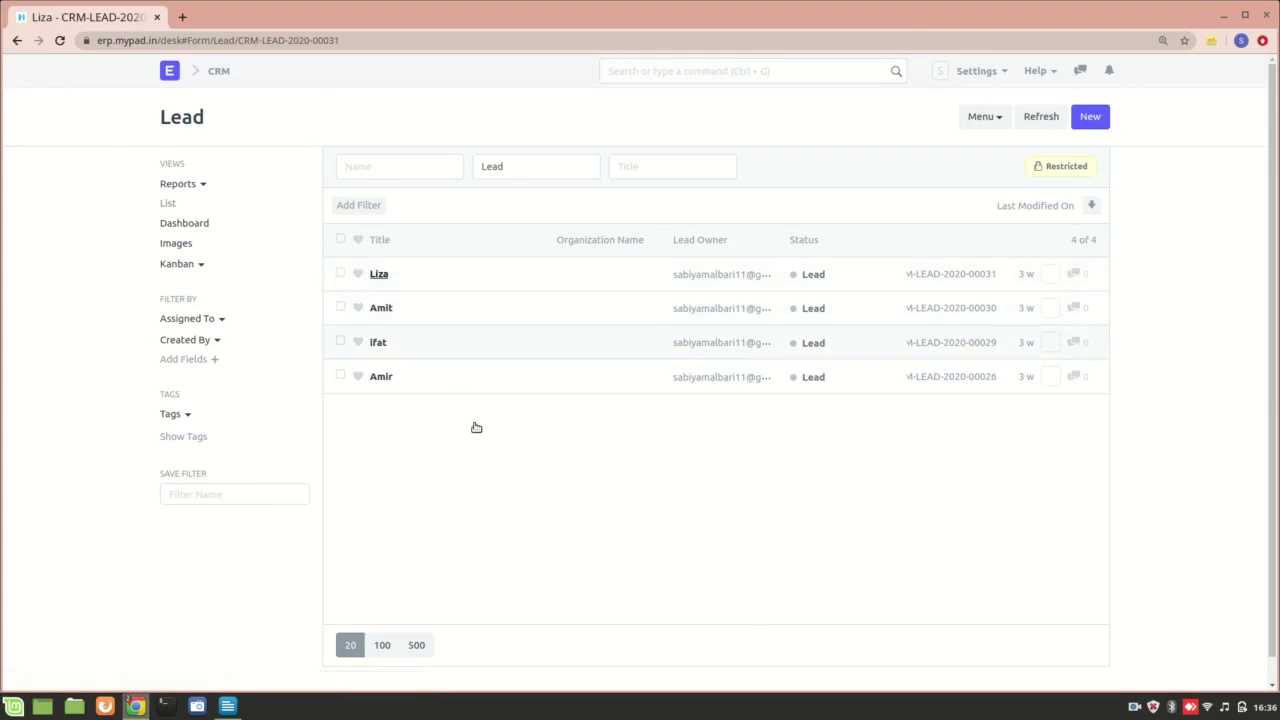
scroll(471, 449, down, 5)
scroll(361, 561, down, 2)
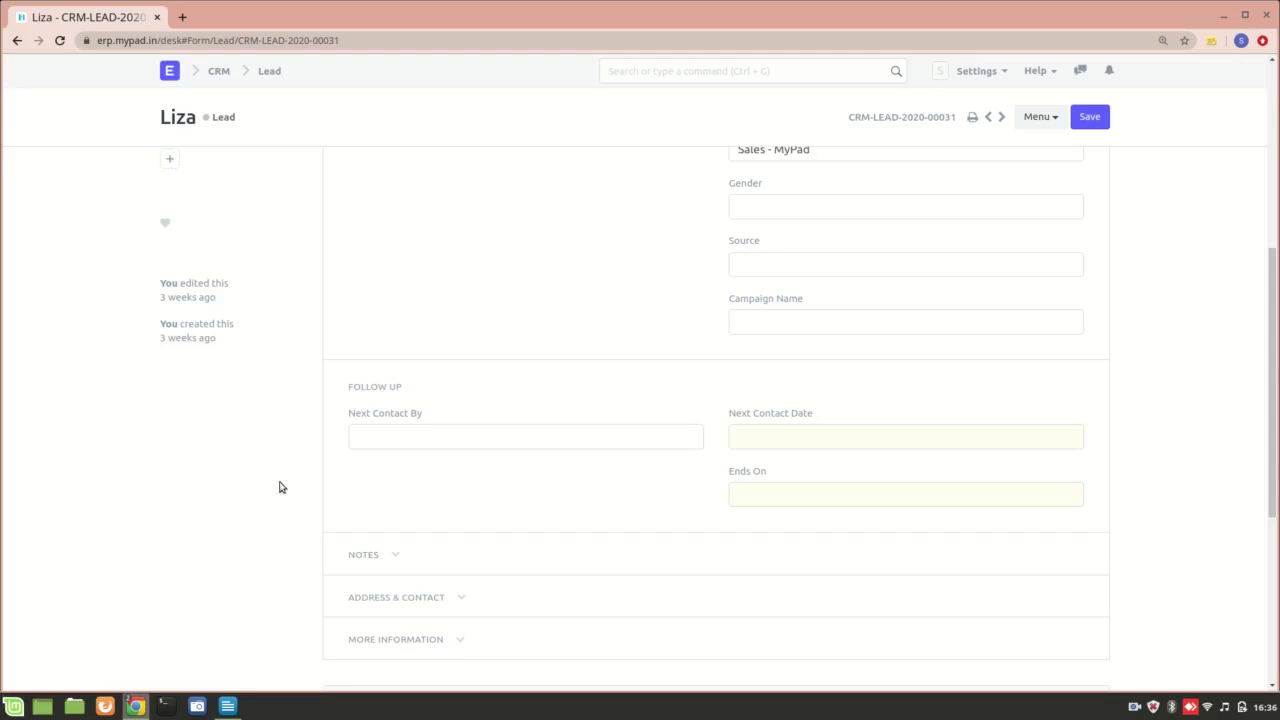
Return to the CRM workspace through the CRM breadcrumb
click(676, 74)
text(c)
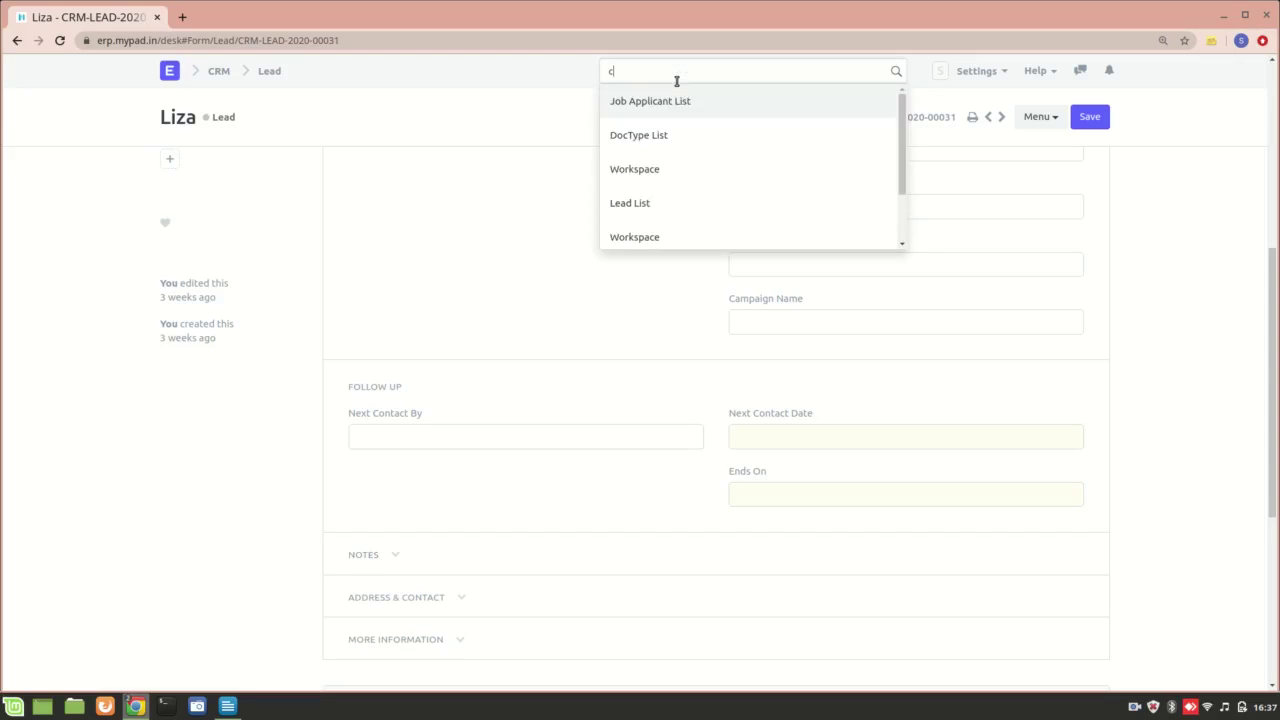
click(224, 72)
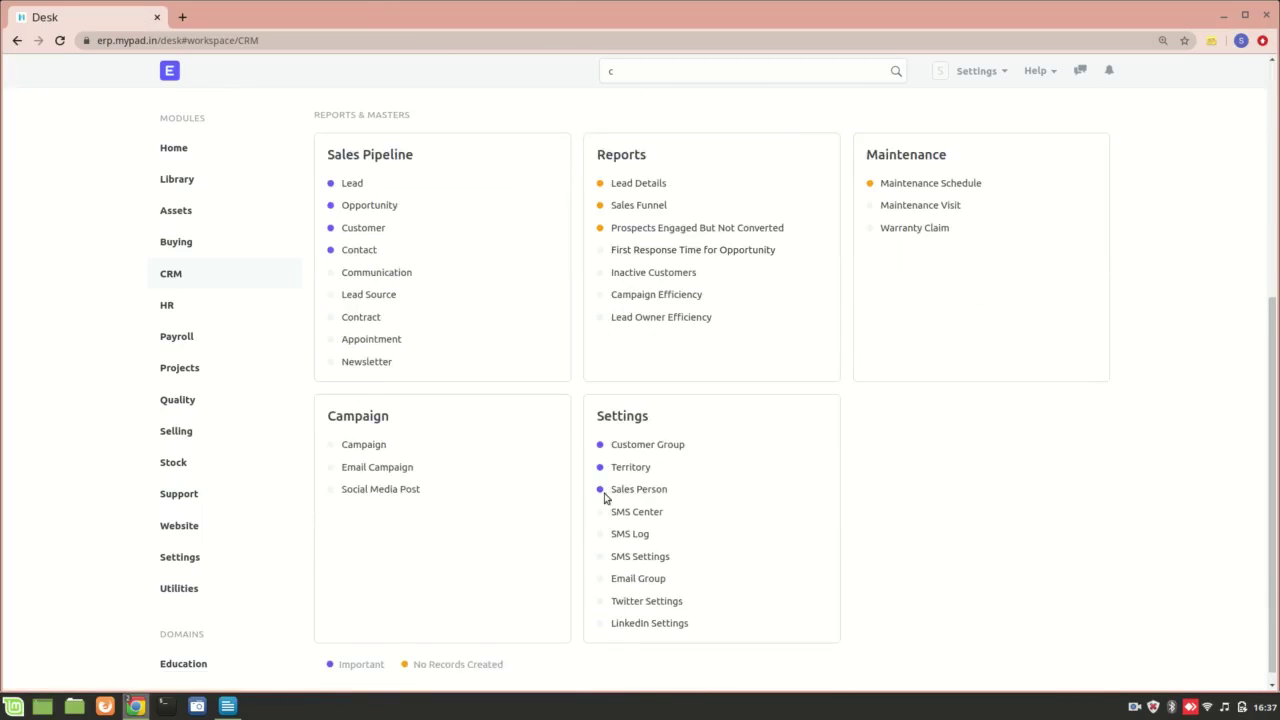
Open the Customer Group tree from the CRM workspace's Settings links
click(659, 434)
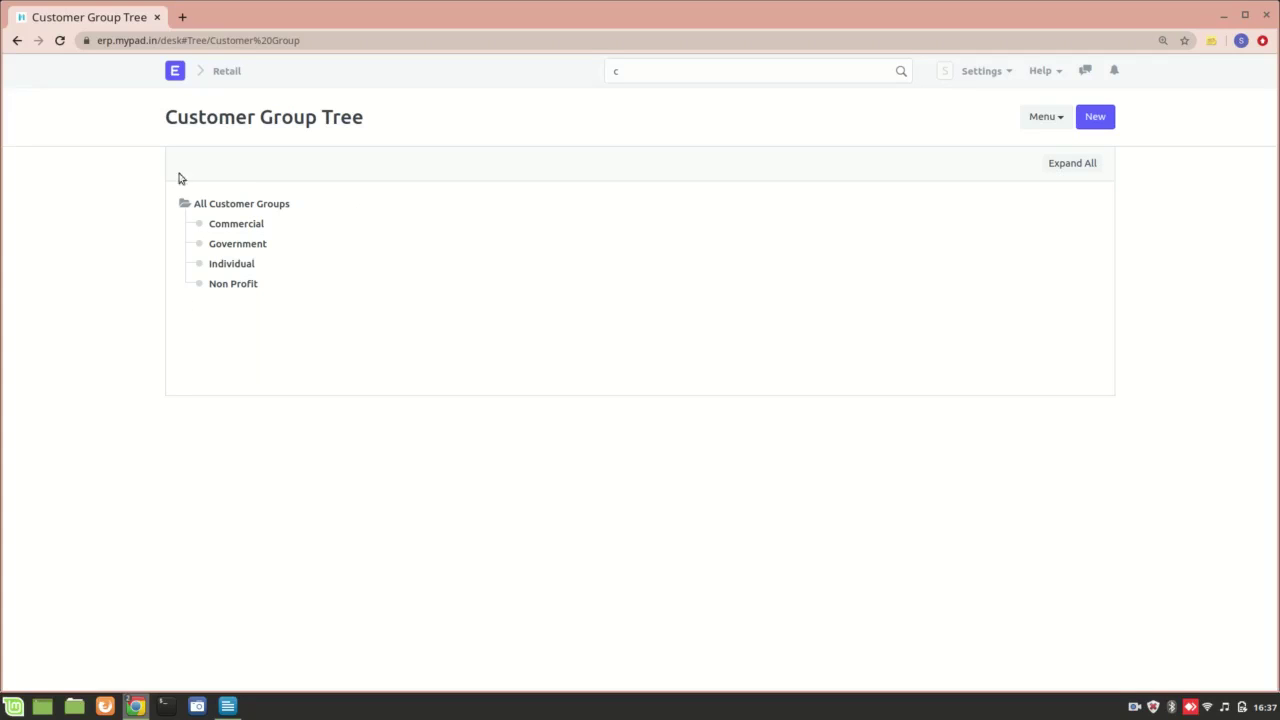
Search 'inact' in the awesomebar and open the Inactive Customers report
click(660, 72)
key(BackSpace)
text(inact)
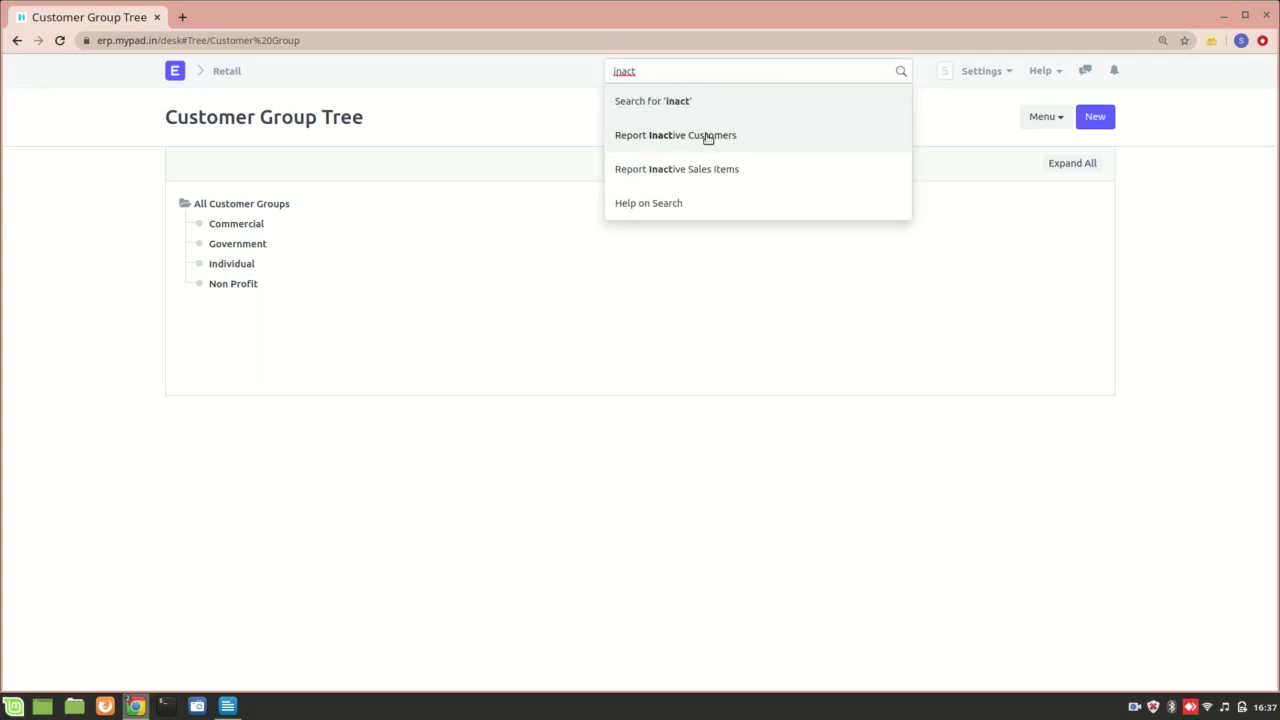
click(707, 138)
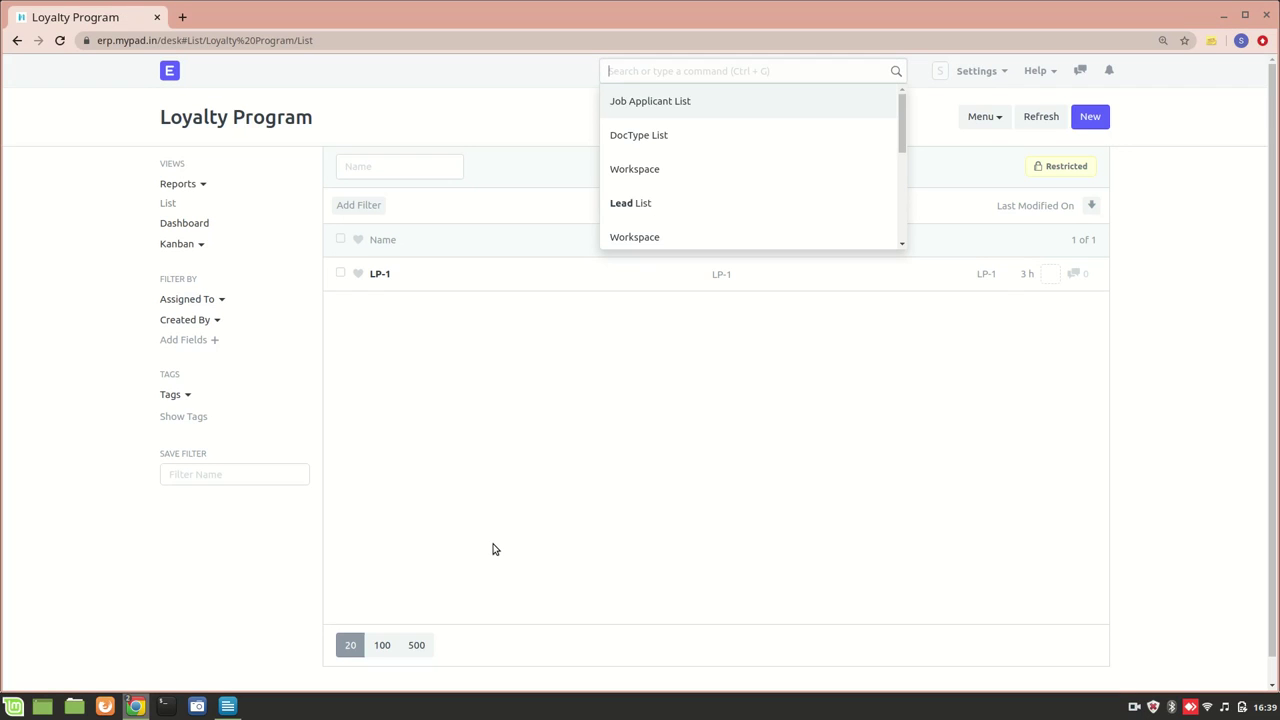
Close the search suggestions to reveal the Loyalty Program list with LP-1
click(590, 422)
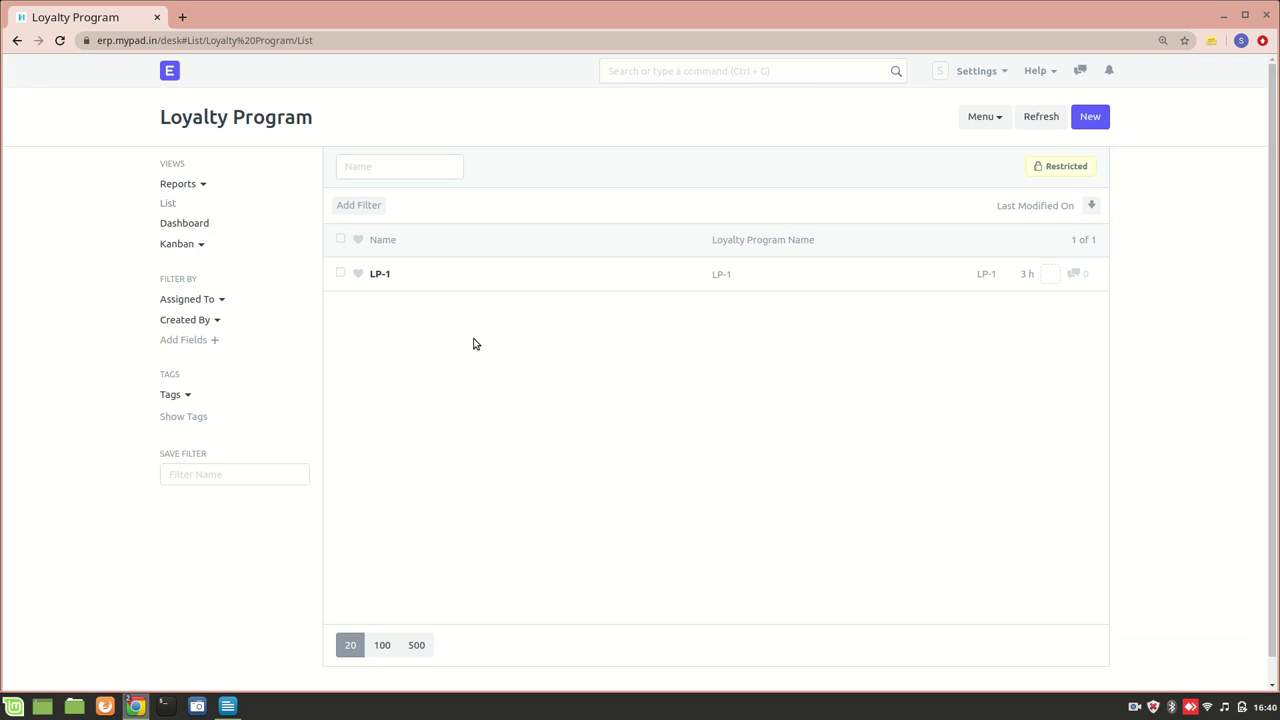
Open LP-1 and check its type options, keeping it a Single Tier Program
click(387, 276)
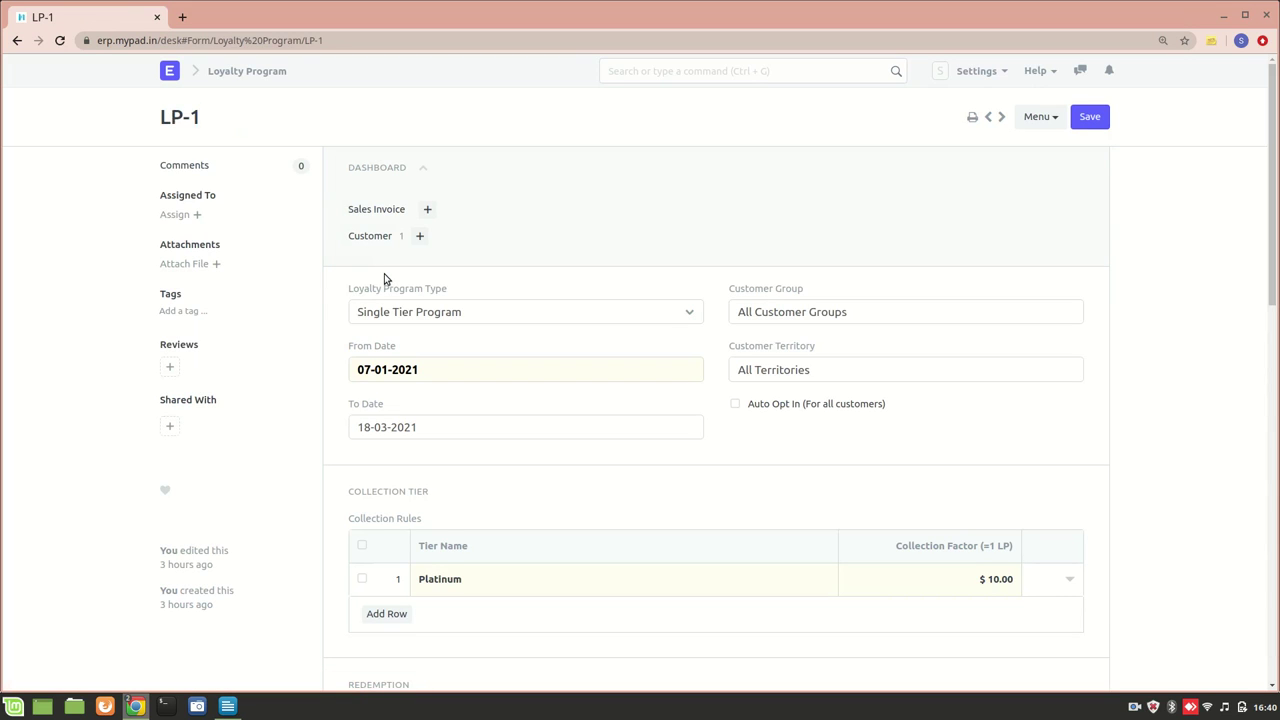
scroll(543, 350, down, 1)
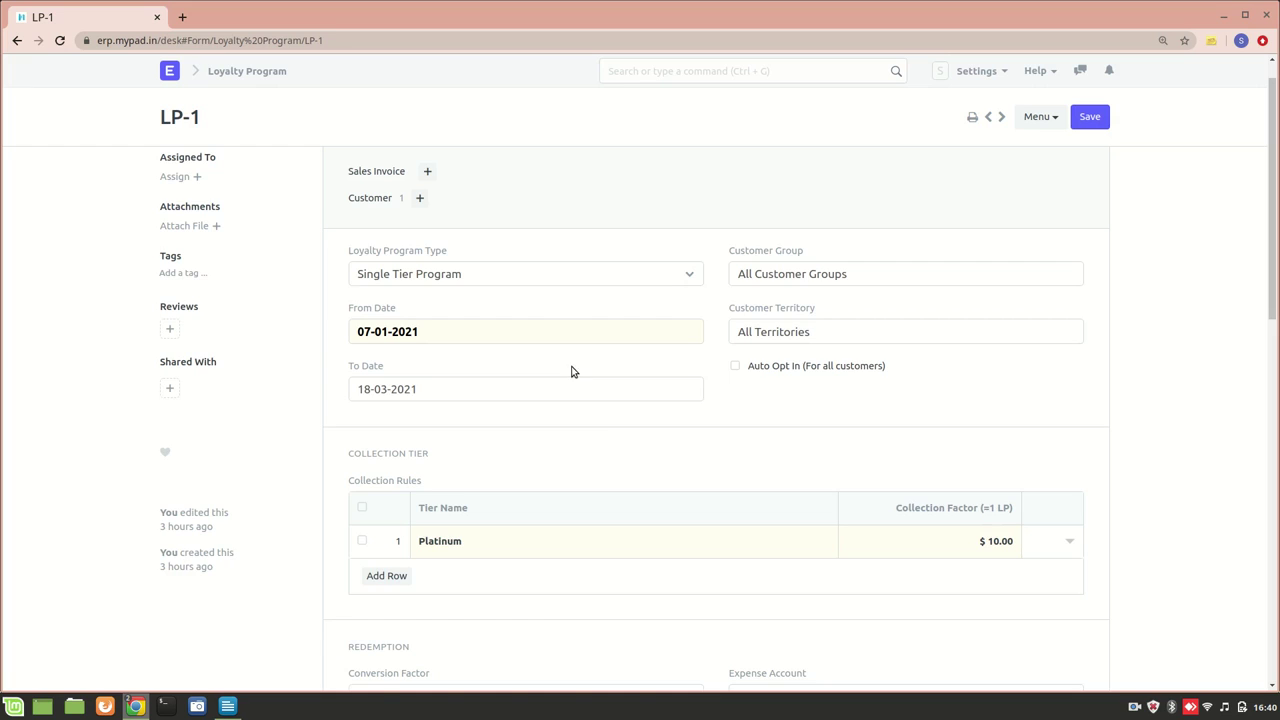
scroll(594, 434, up, 1)
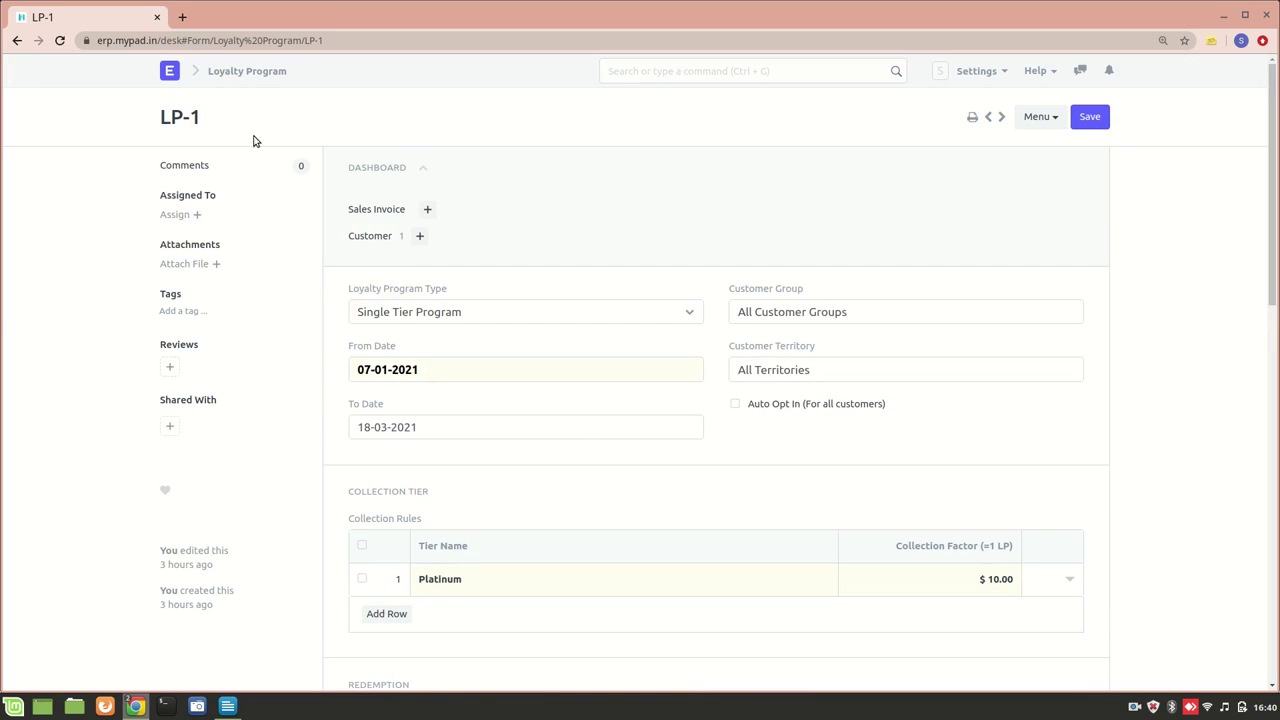
click(454, 312)
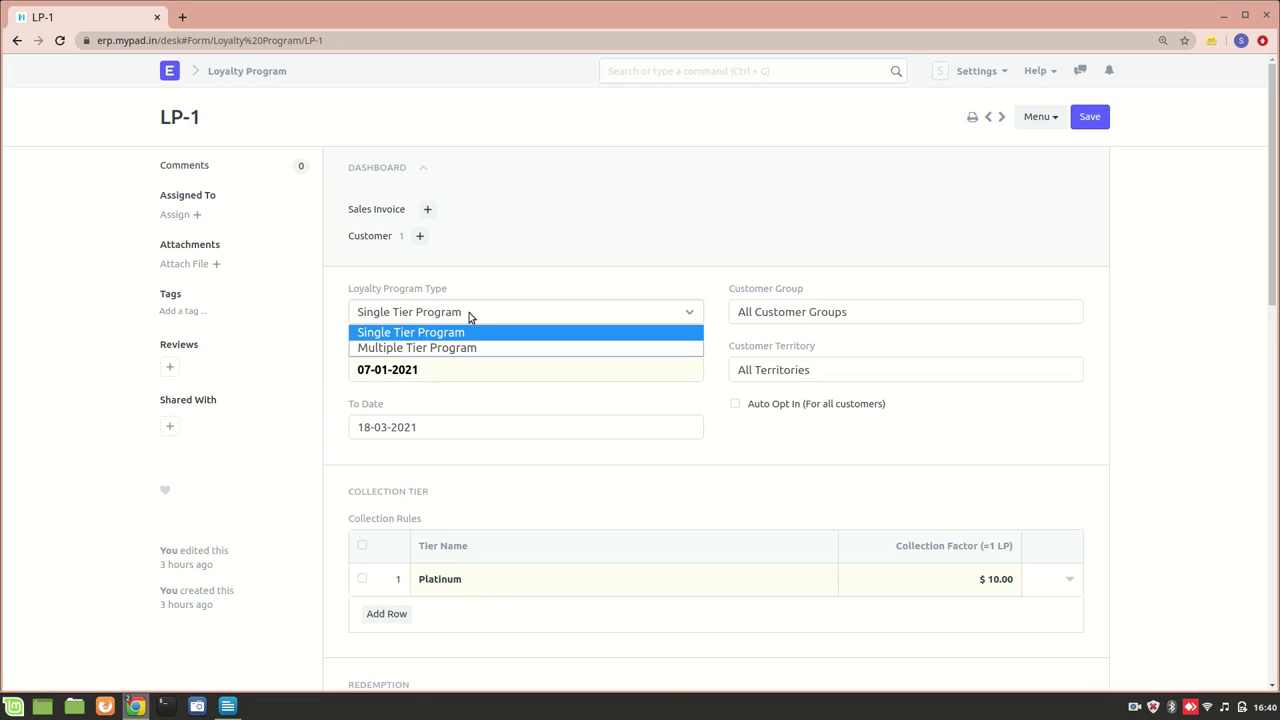
click(562, 281)
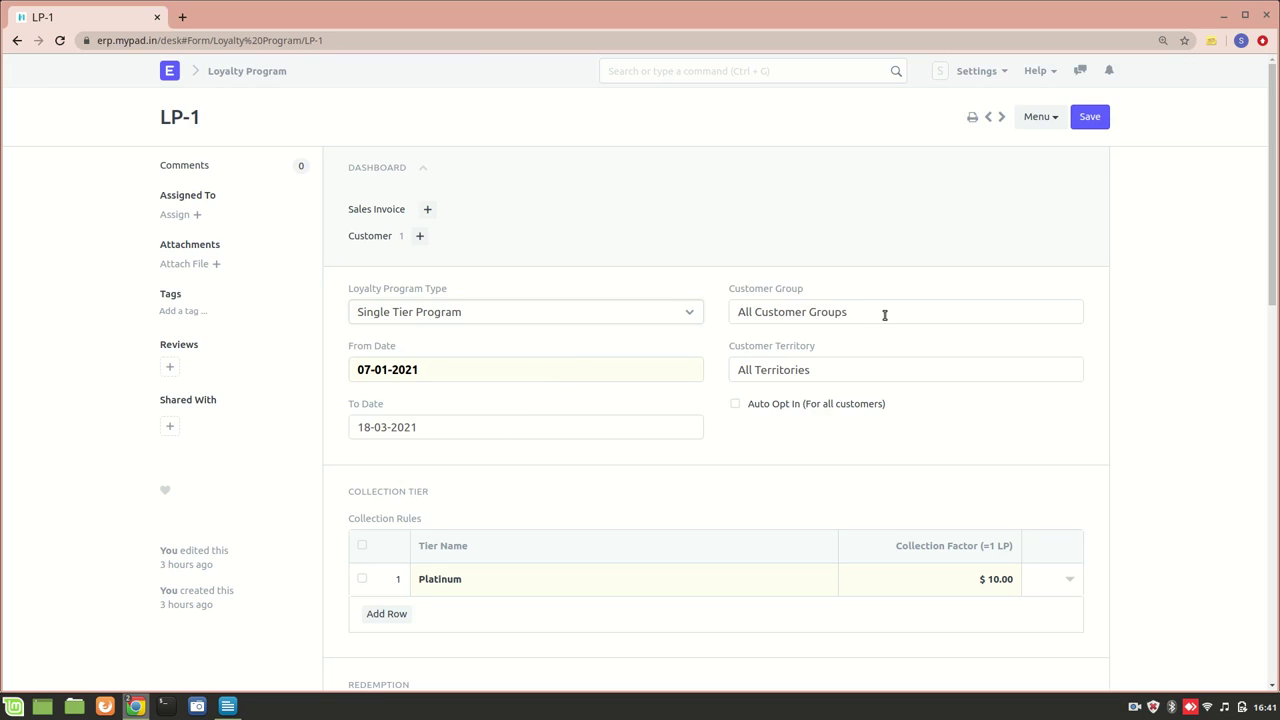
Replace LP-1's Customer Group 'All Customer Groups' with Commercial and review the rest of the form
drag(884, 315, 722, 311)
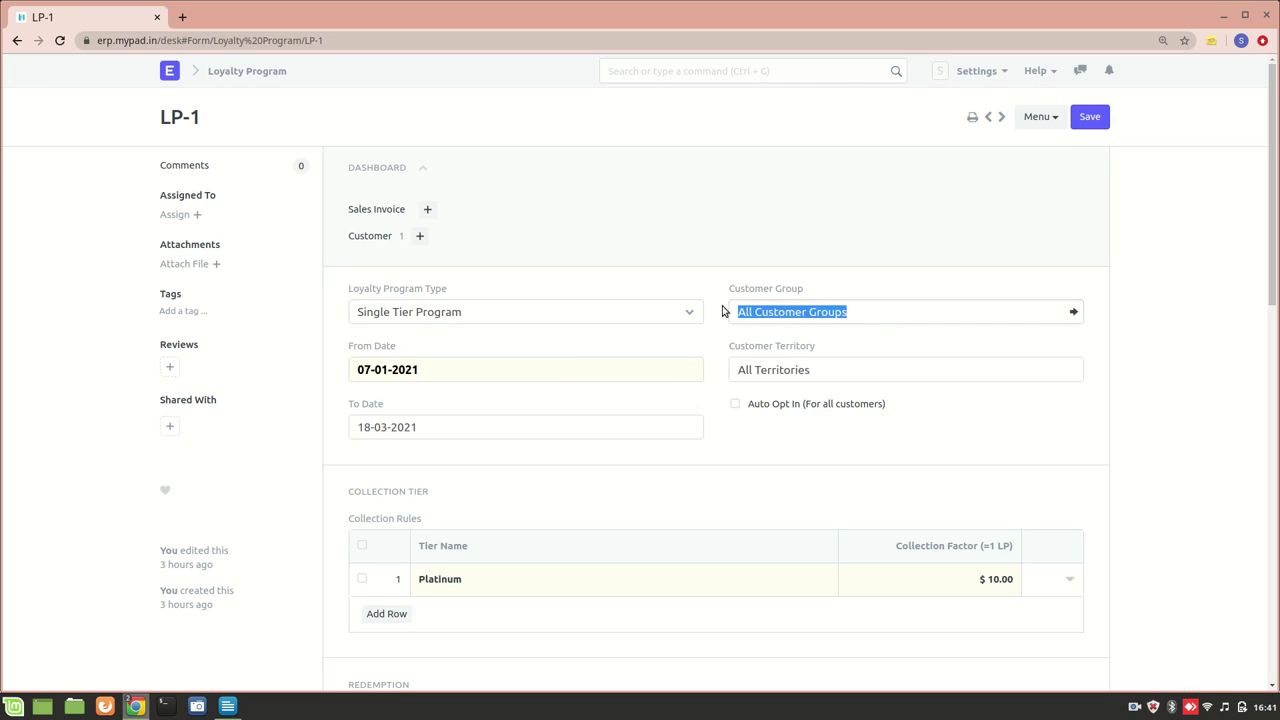
key(BackSpace)
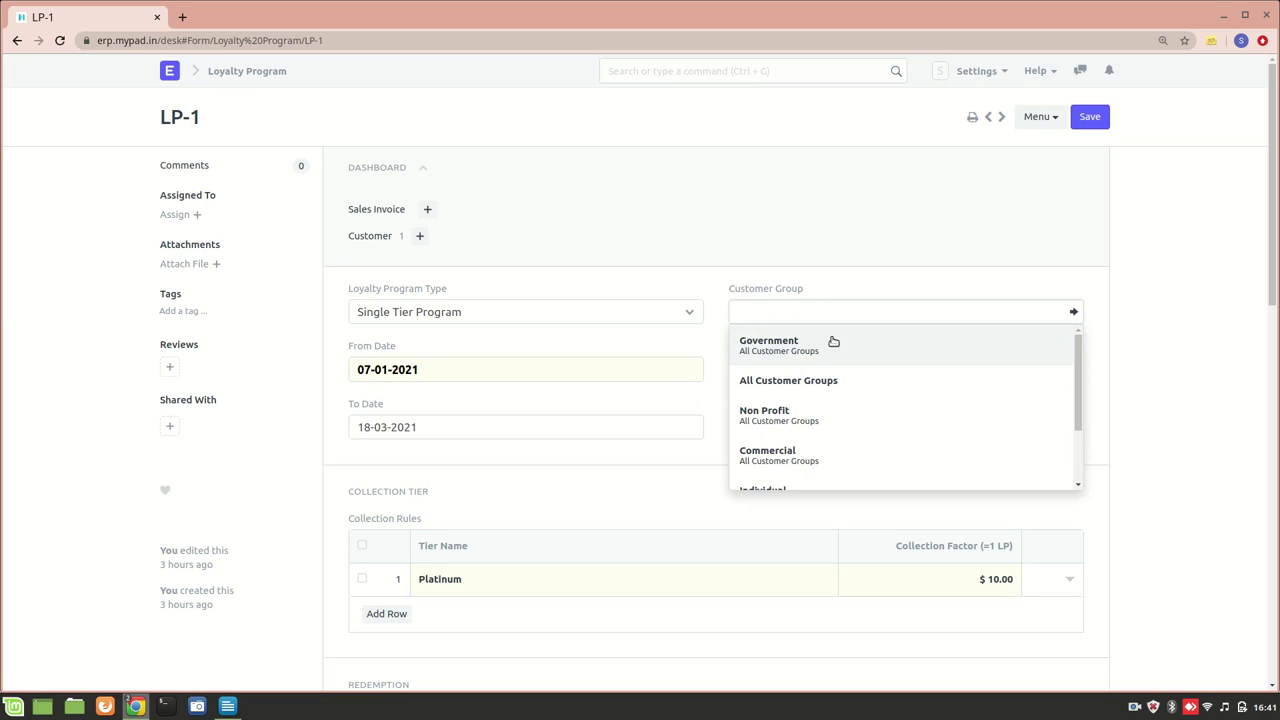
scroll(832, 388, down, 1)
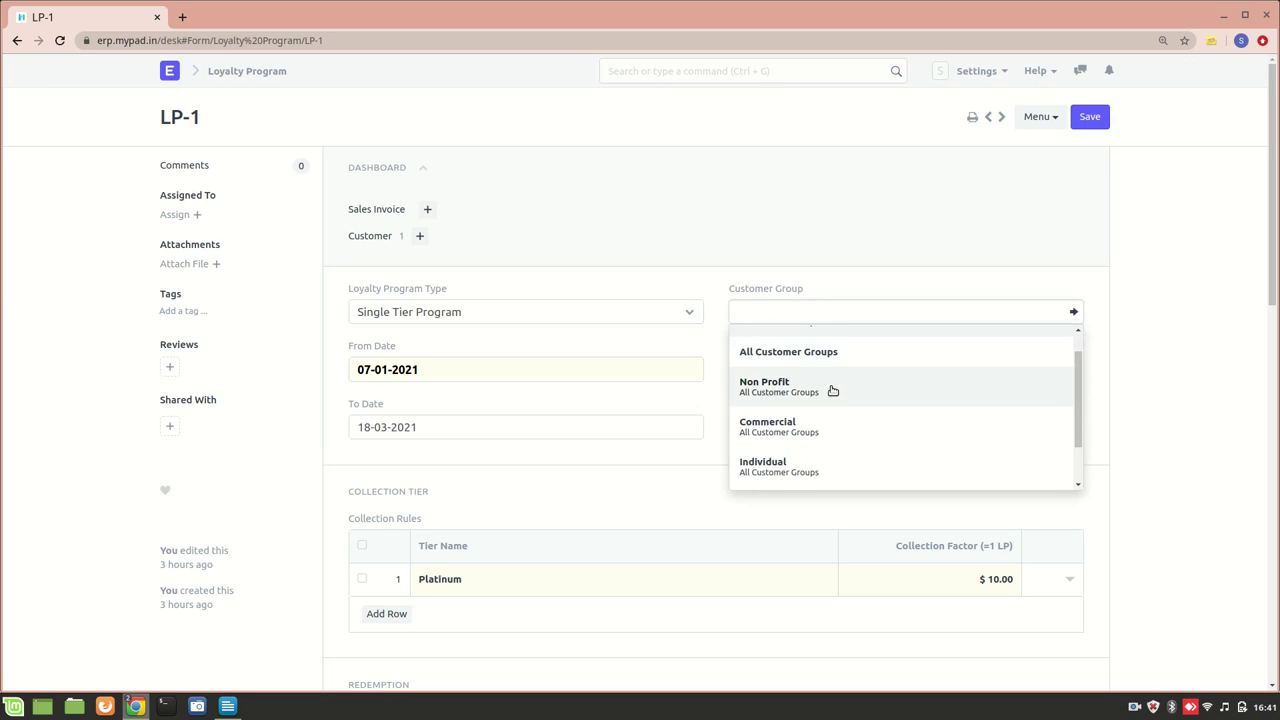
click(808, 426)
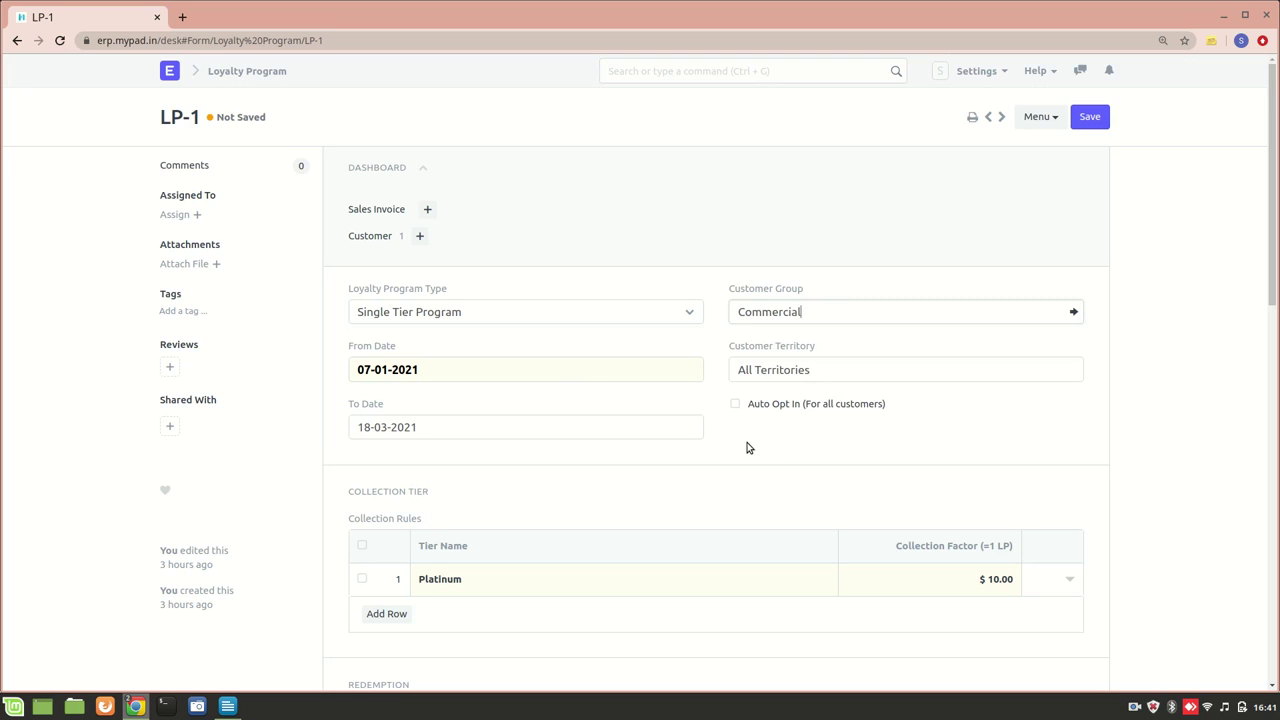
scroll(683, 449, down, 1)
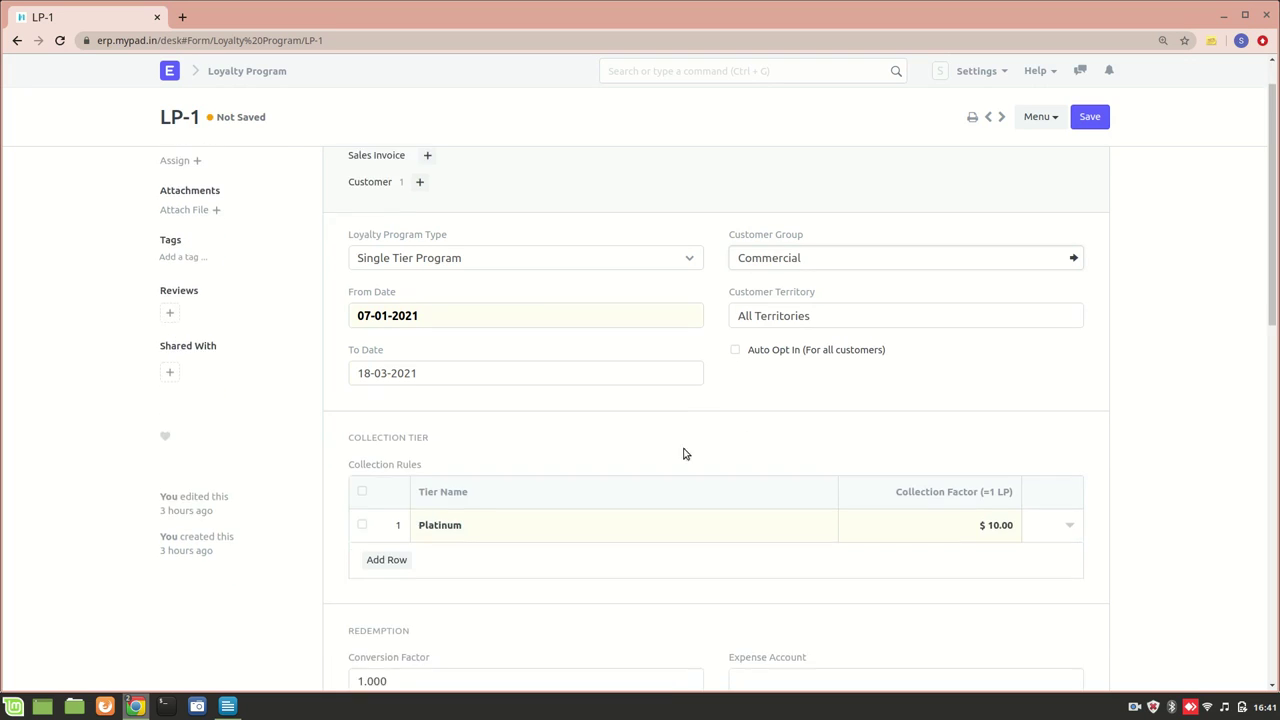
scroll(612, 452, down, 1)
scroll(613, 454, down, 2)
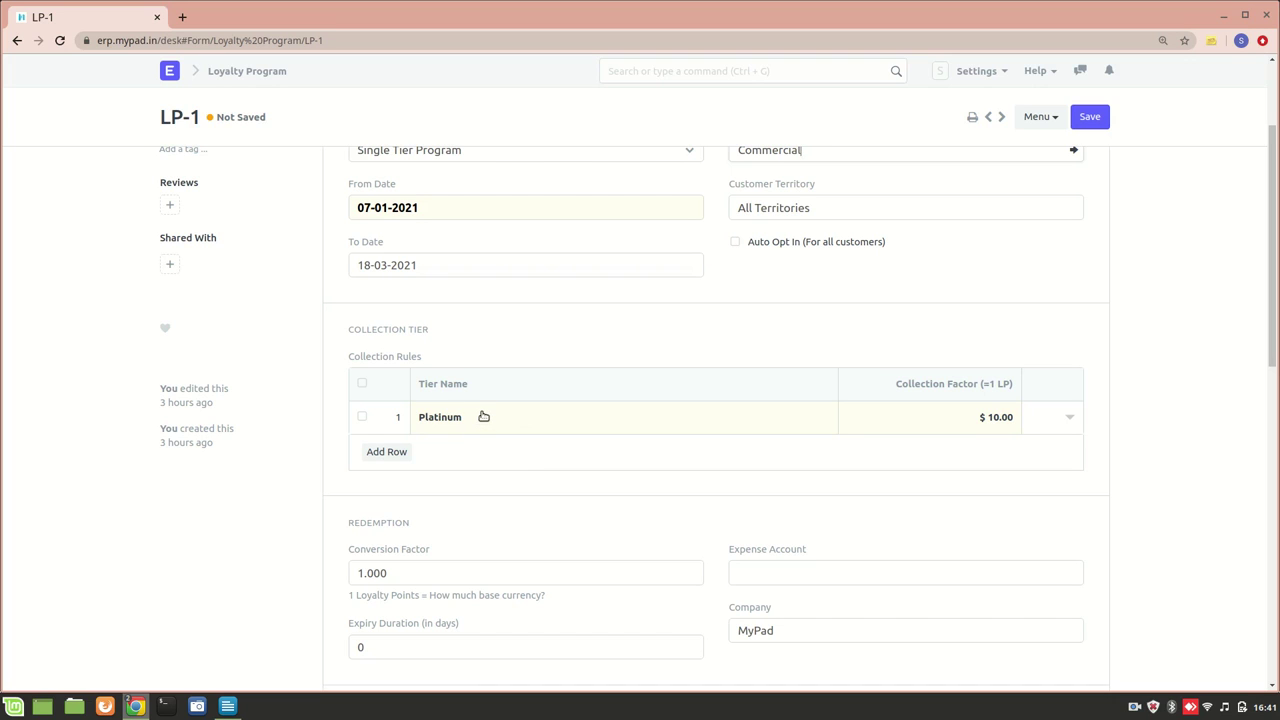
scroll(483, 416, down, 1)
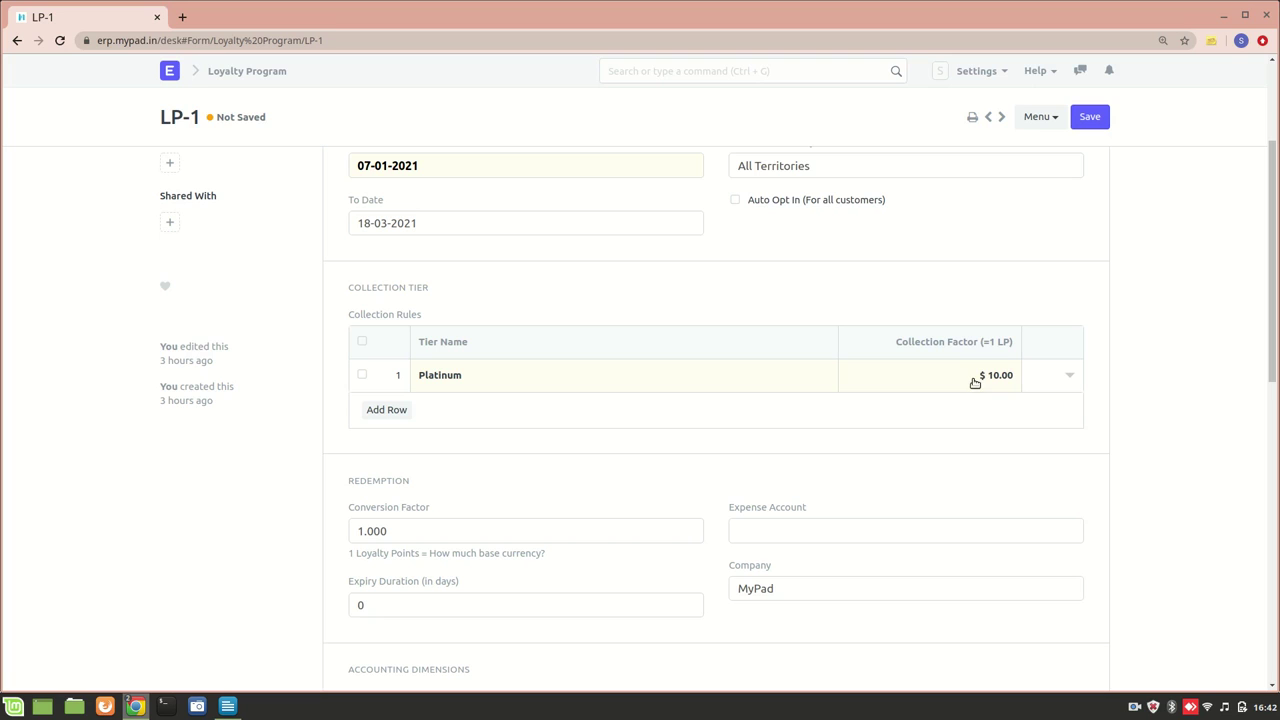
scroll(882, 427, down, 1)
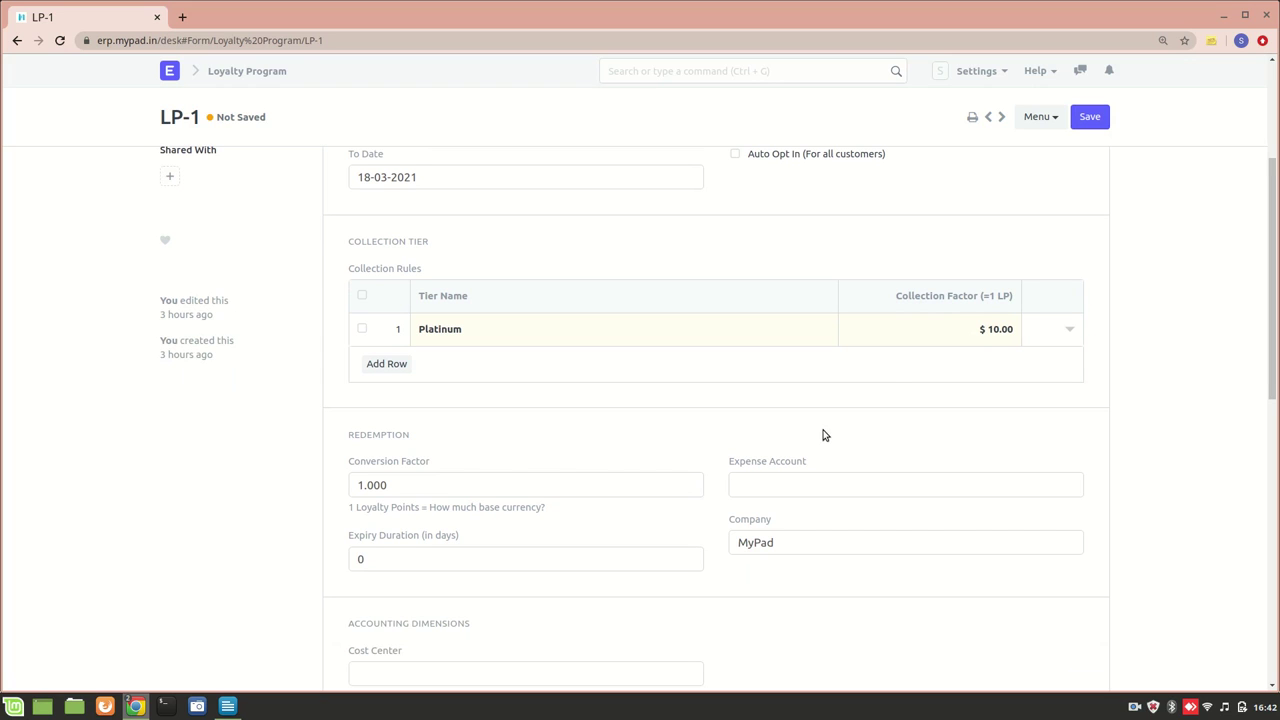
Edit the Platinum rule's Minimum Total Spent, leaving two $10.00 Platinum collection rules
double_click(995, 329)
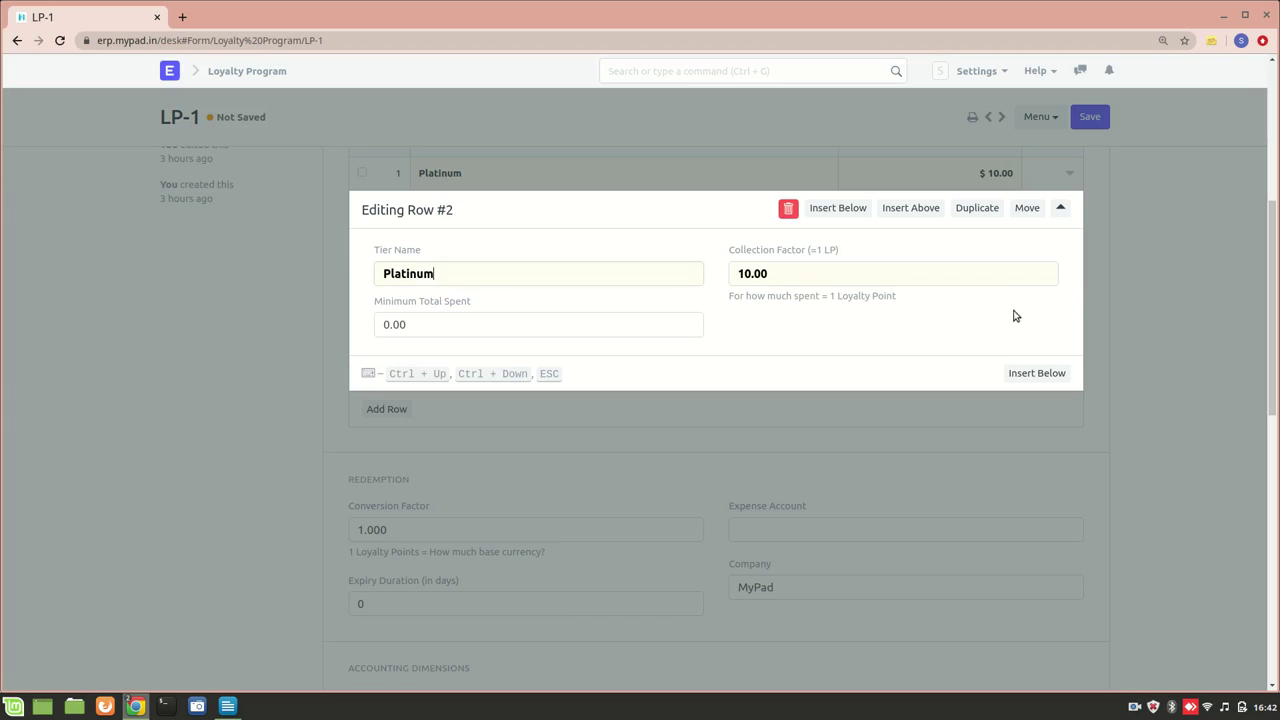
click(450, 318)
click(253, 325)
scroll(437, 503, down, 5)
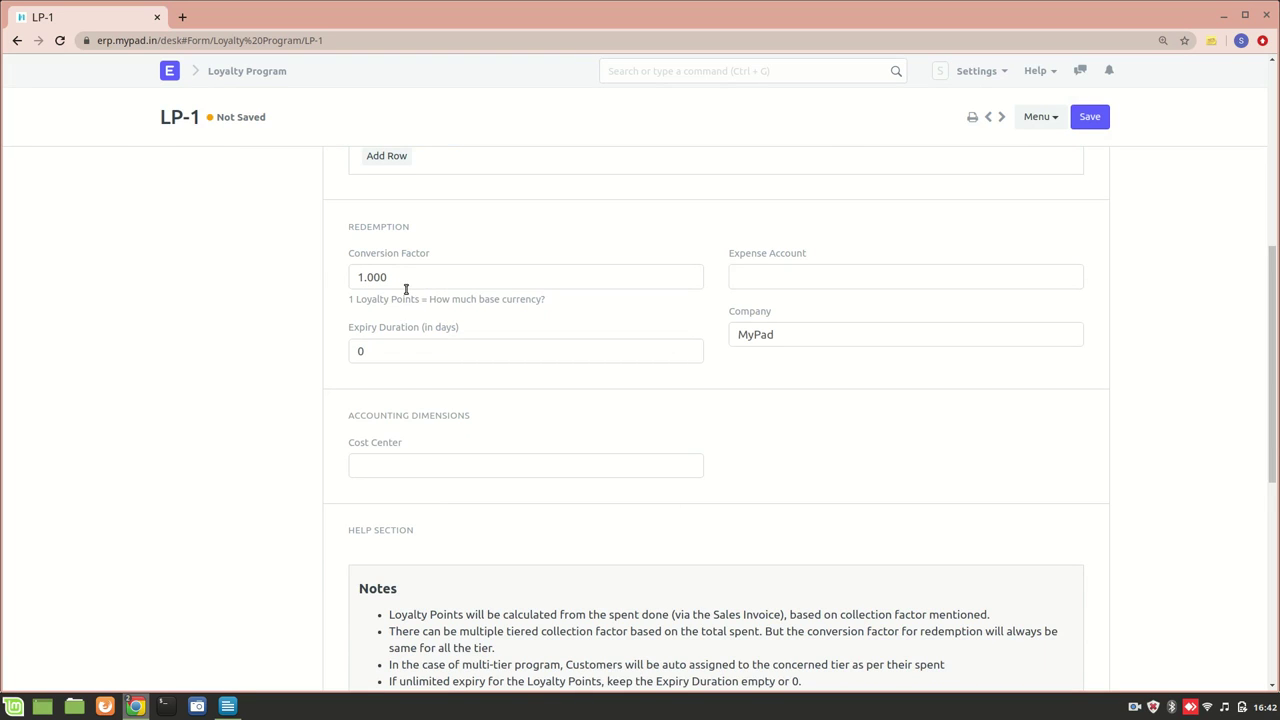
scroll(408, 290, up, 3)
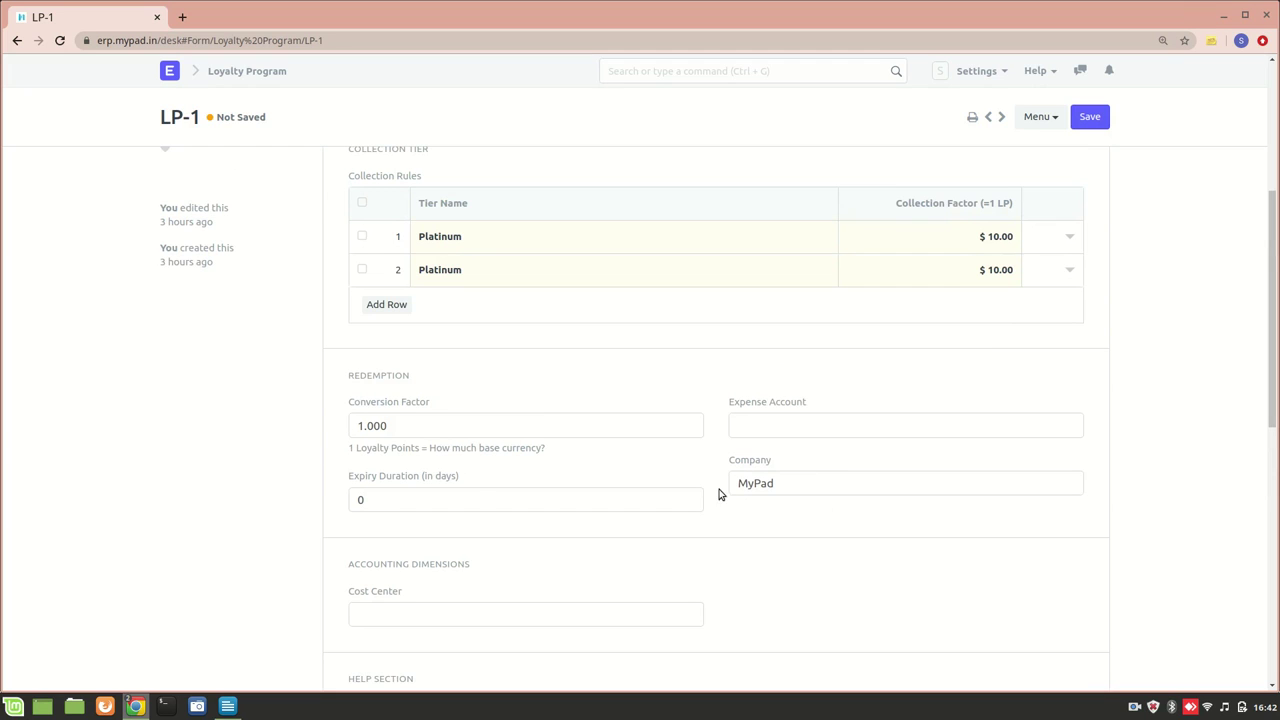
scroll(691, 551, down, 2)
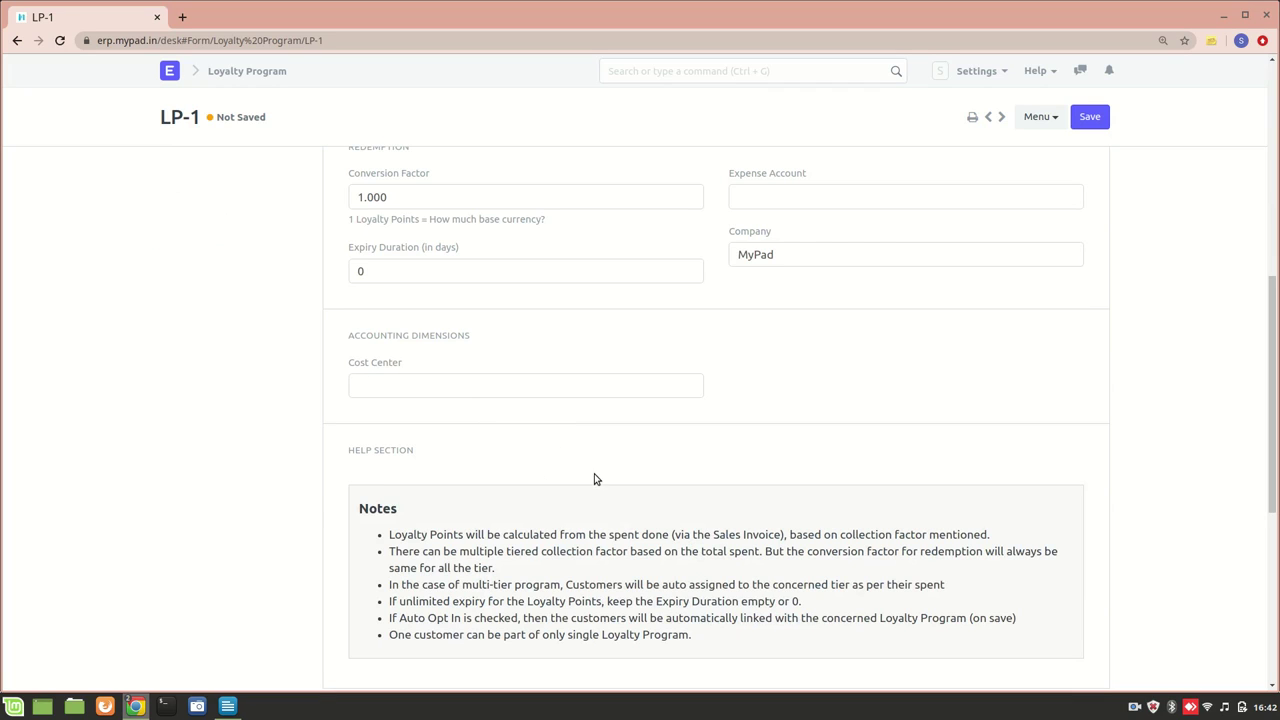
scroll(770, 447, up, 1)
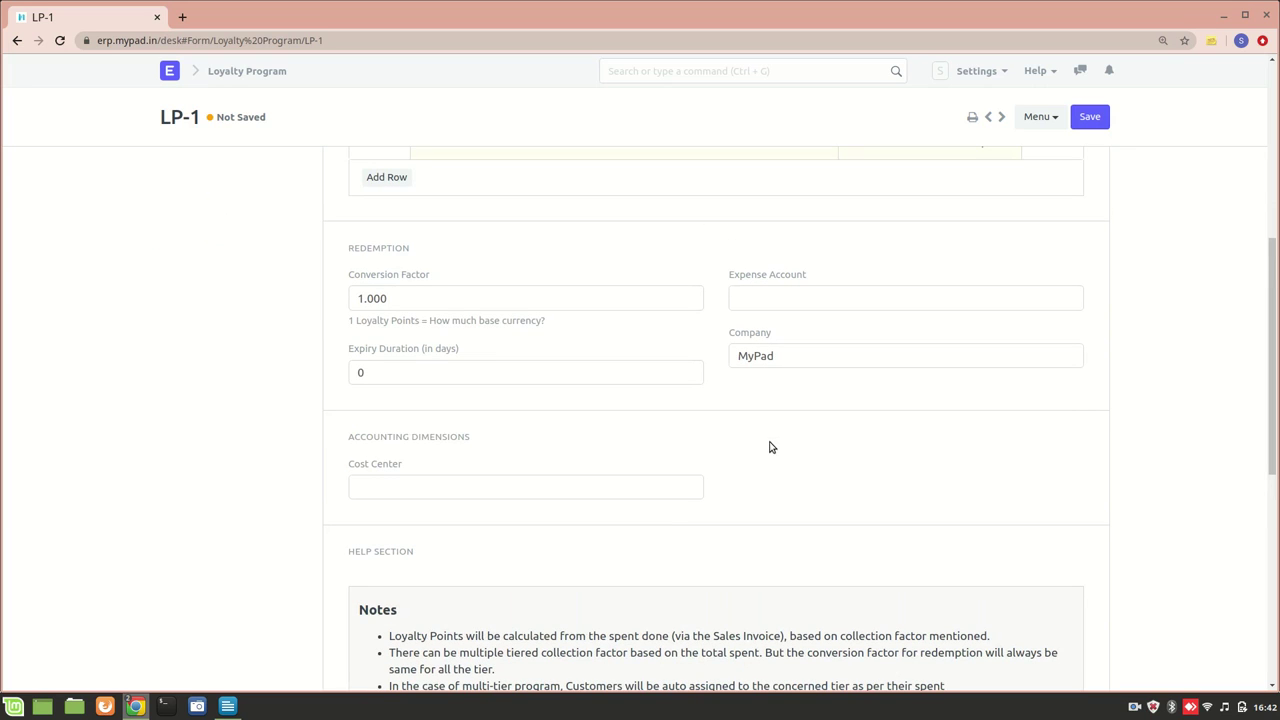
After the tier-type save error, switch LP-1 to Multiple Tier Program and save
click(1088, 117)
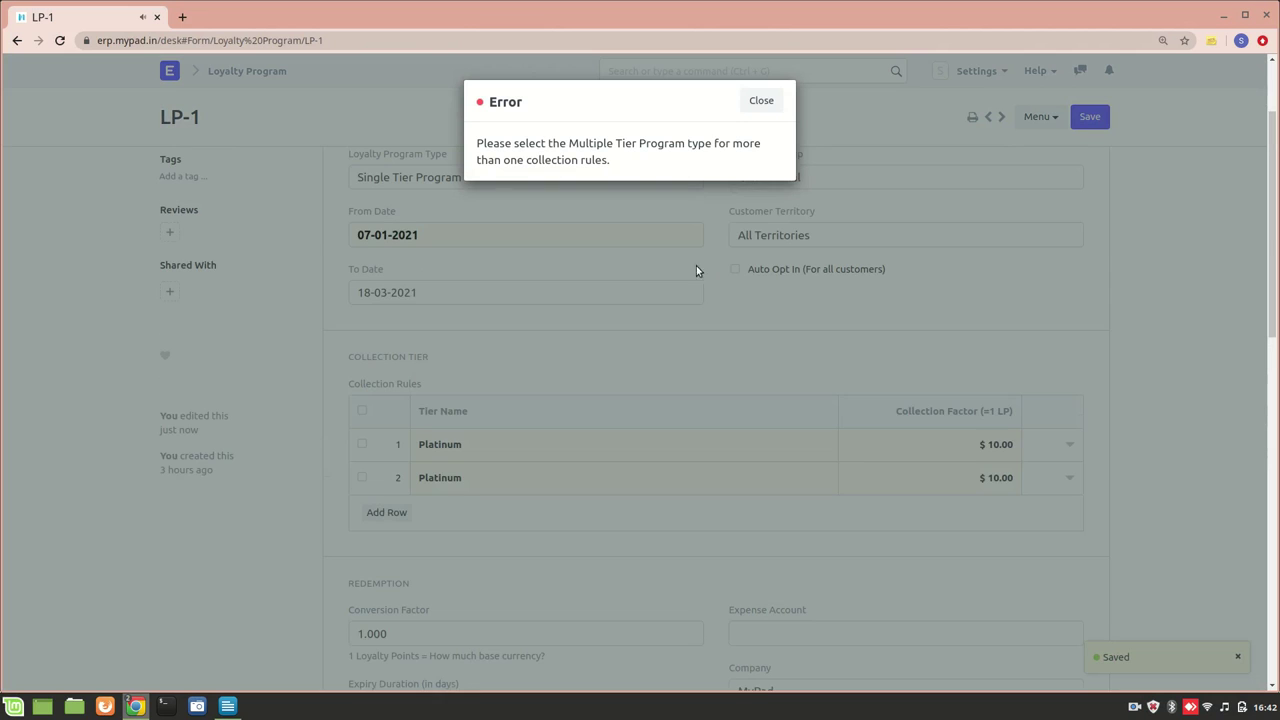
click(762, 102)
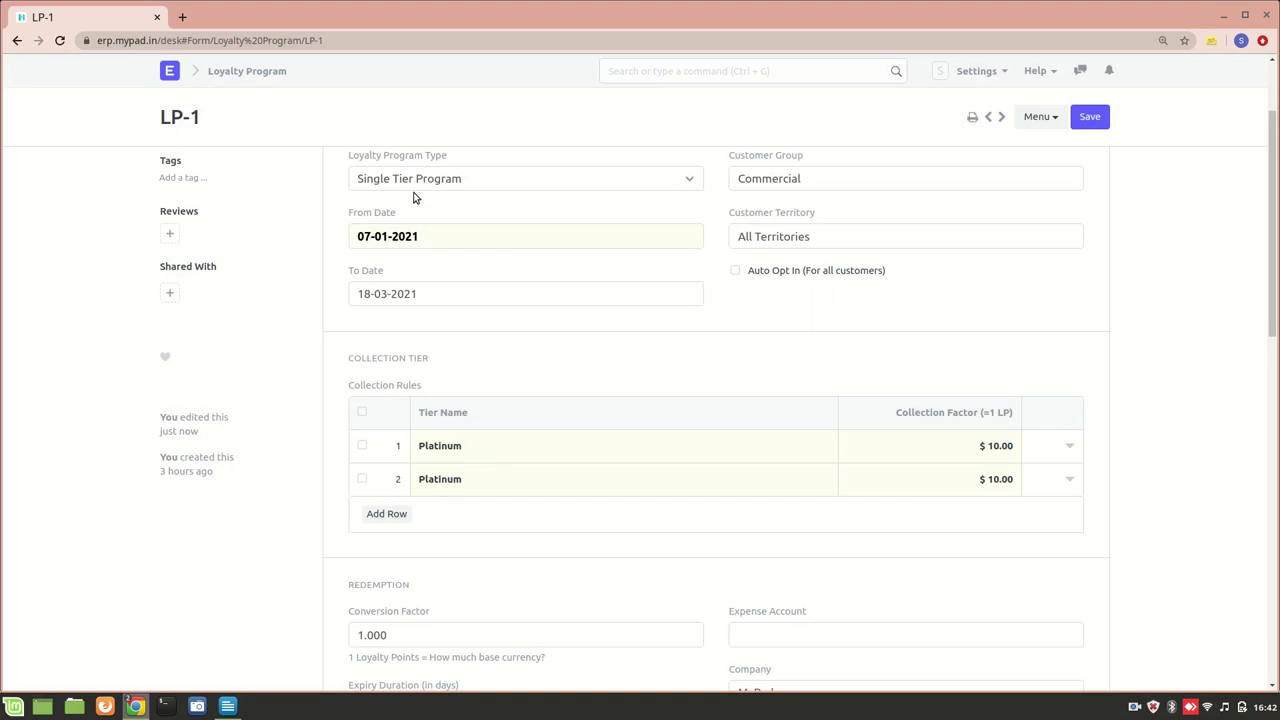
click(452, 189)
click(462, 211)
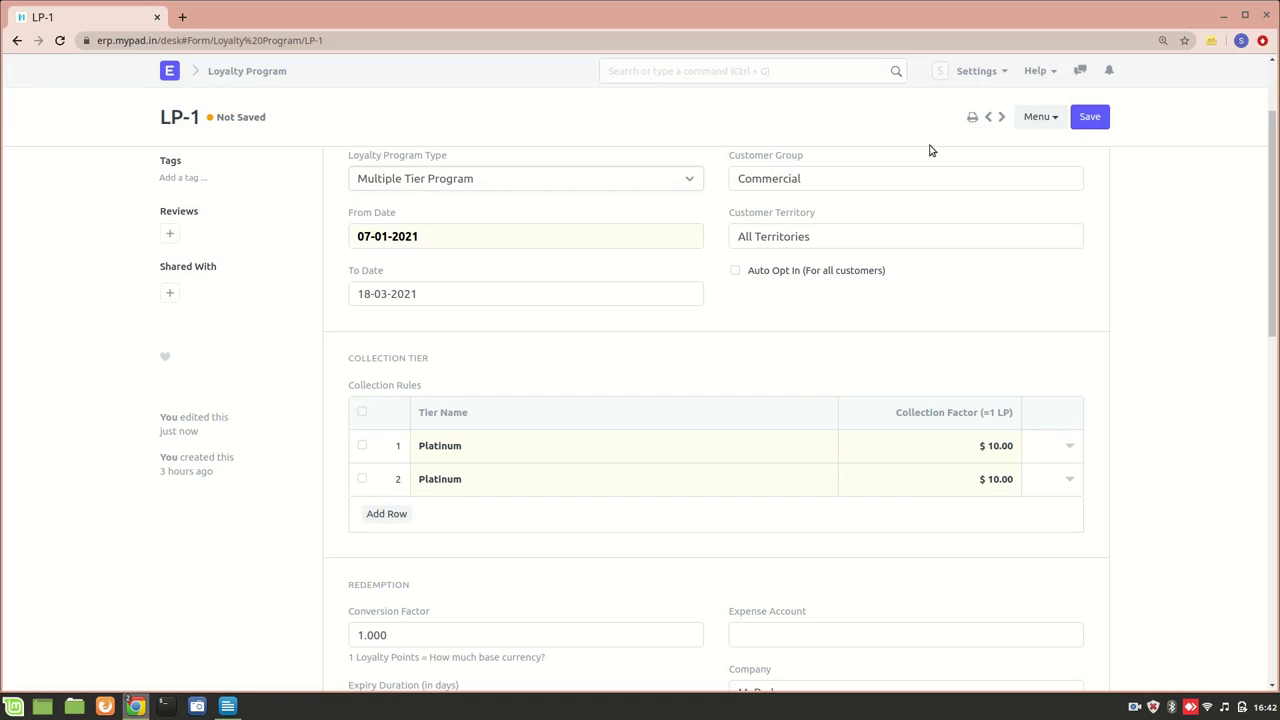
click(1099, 119)
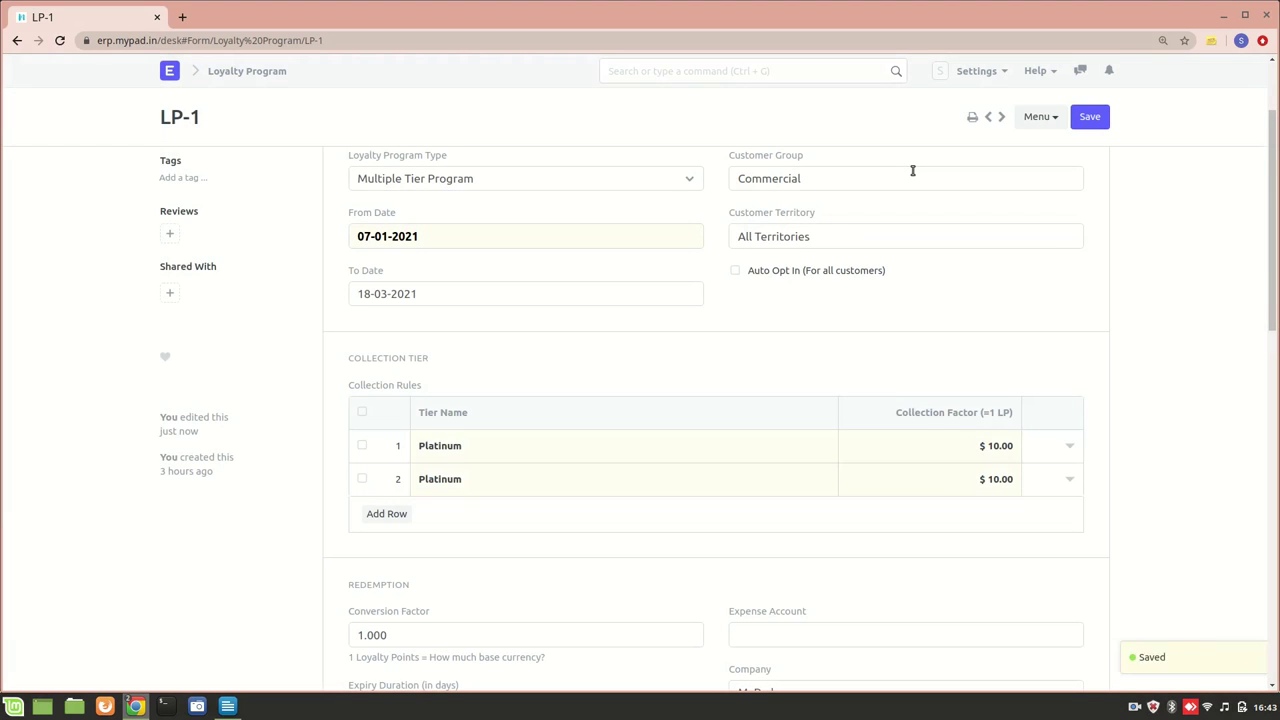
click(697, 78)
text(custom)
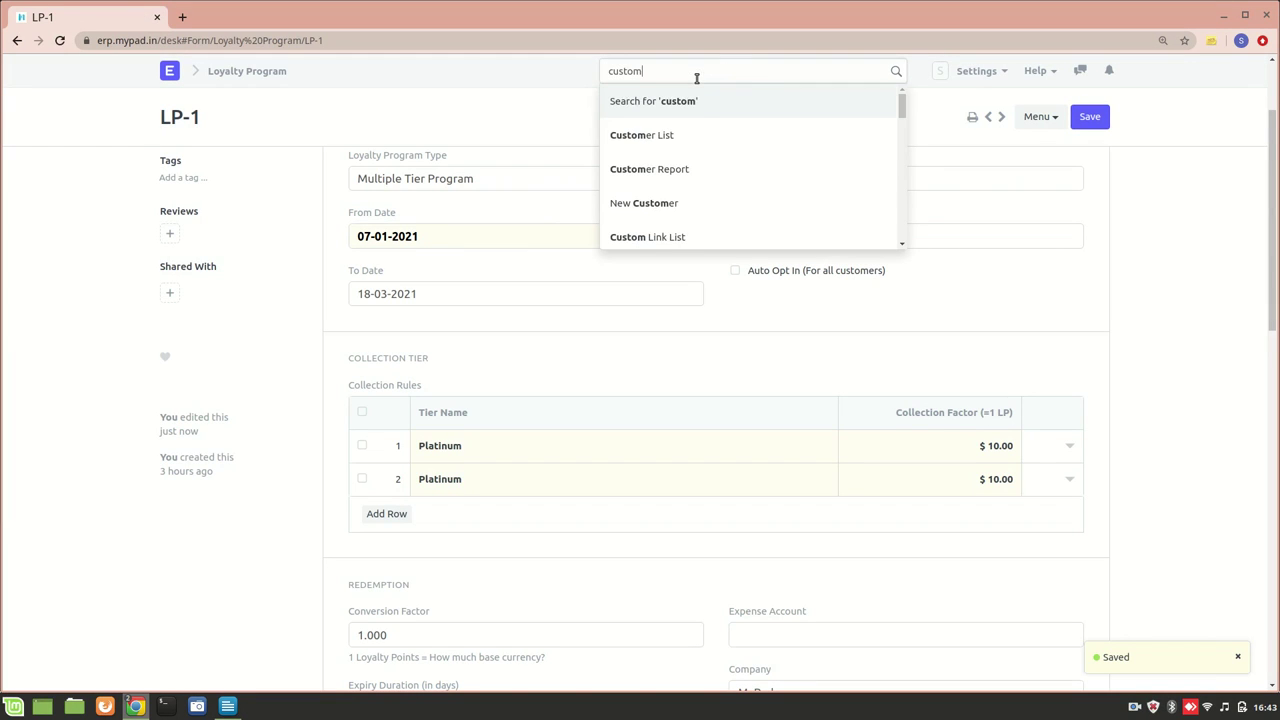
click(695, 137)
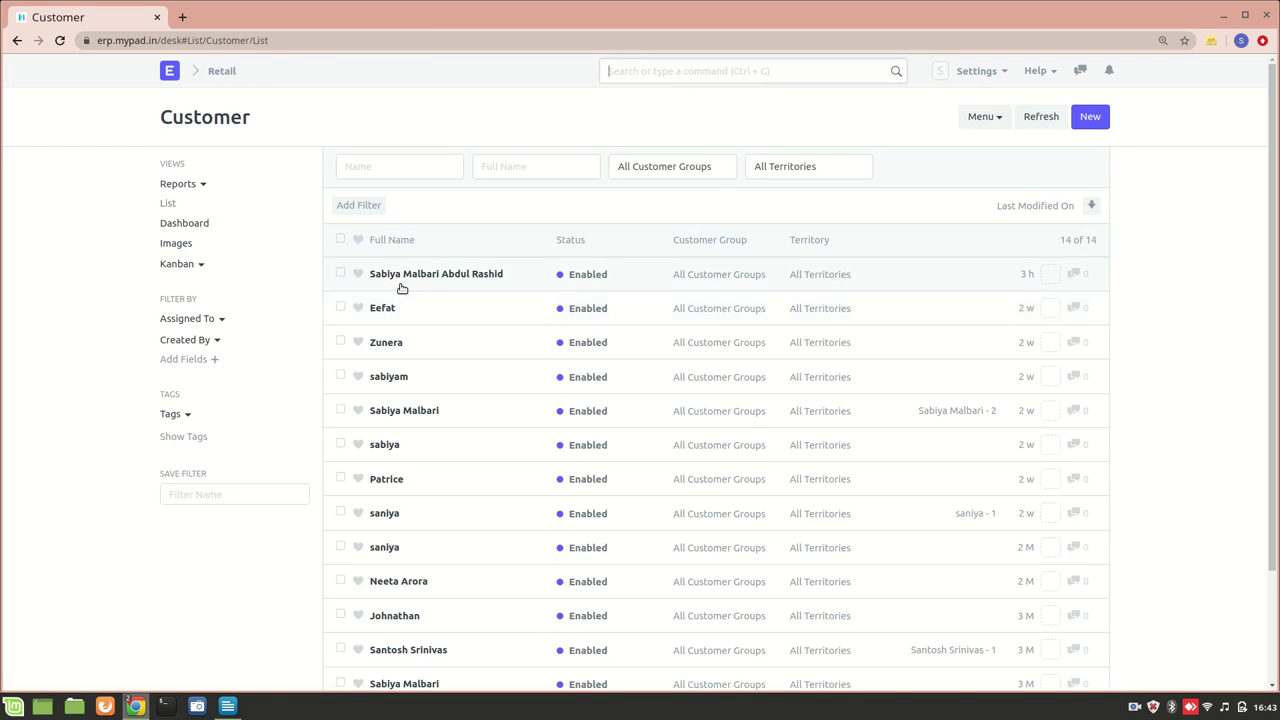
click(383, 309)
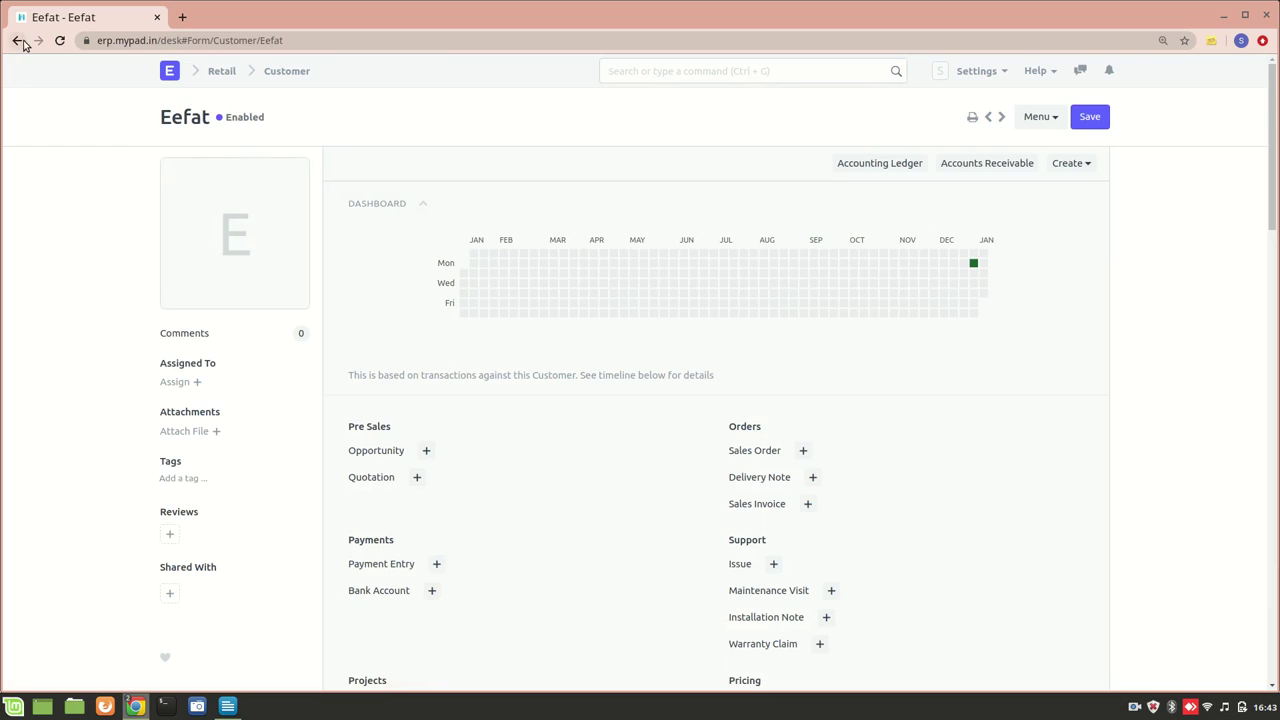
click(17, 40)
scroll(400, 383, down, 2)
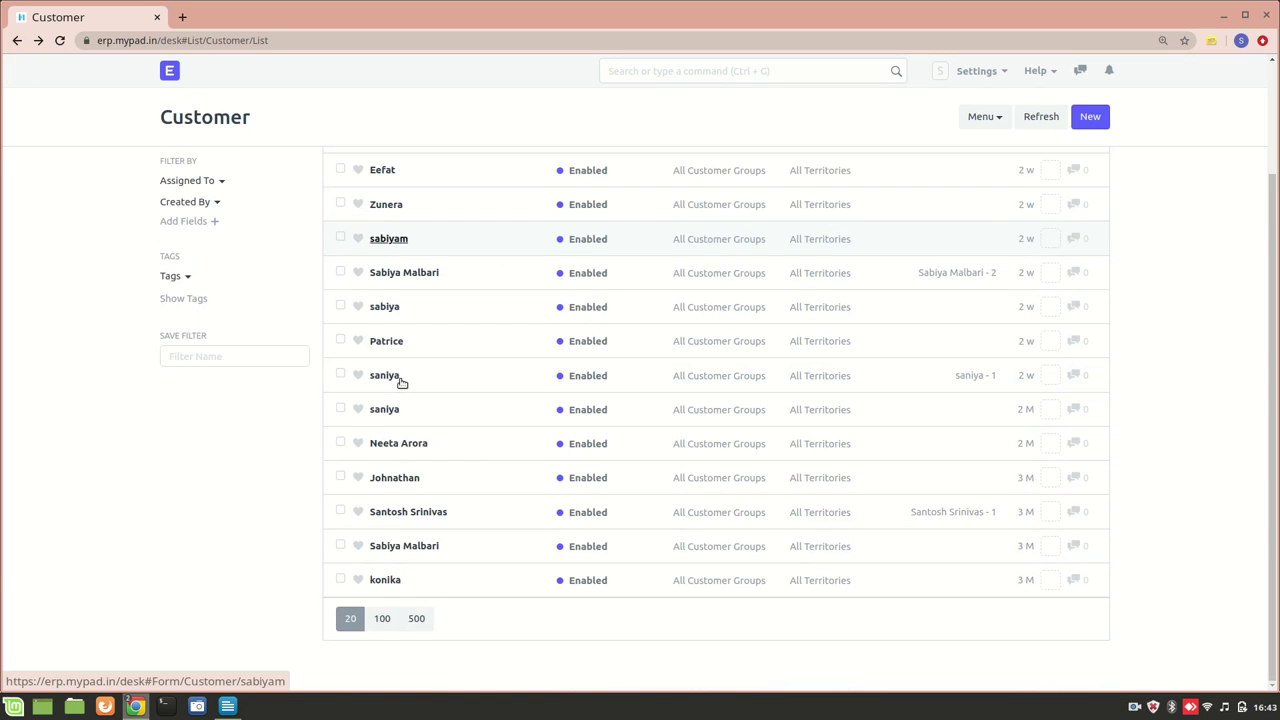
Return to LP-1 and replace its Commercial customer group, which lands on Government
click(17, 40)
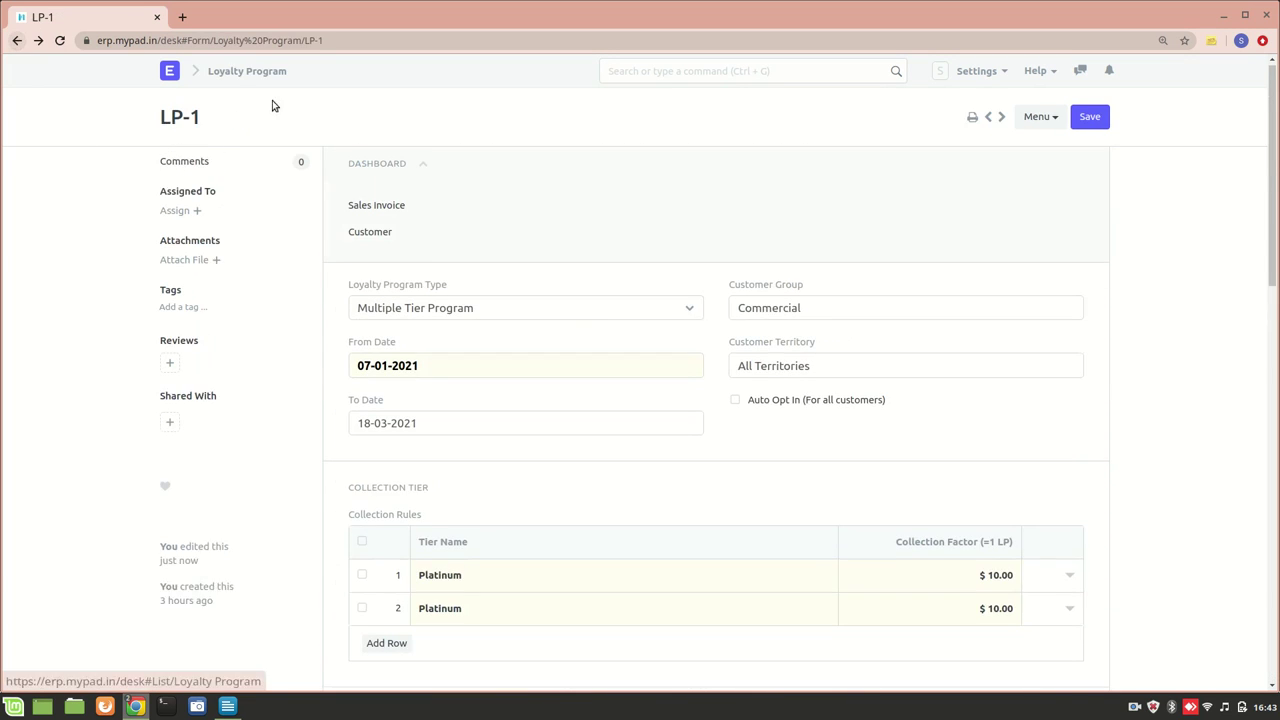
drag(840, 333, 881, 311)
double_click(881, 311)
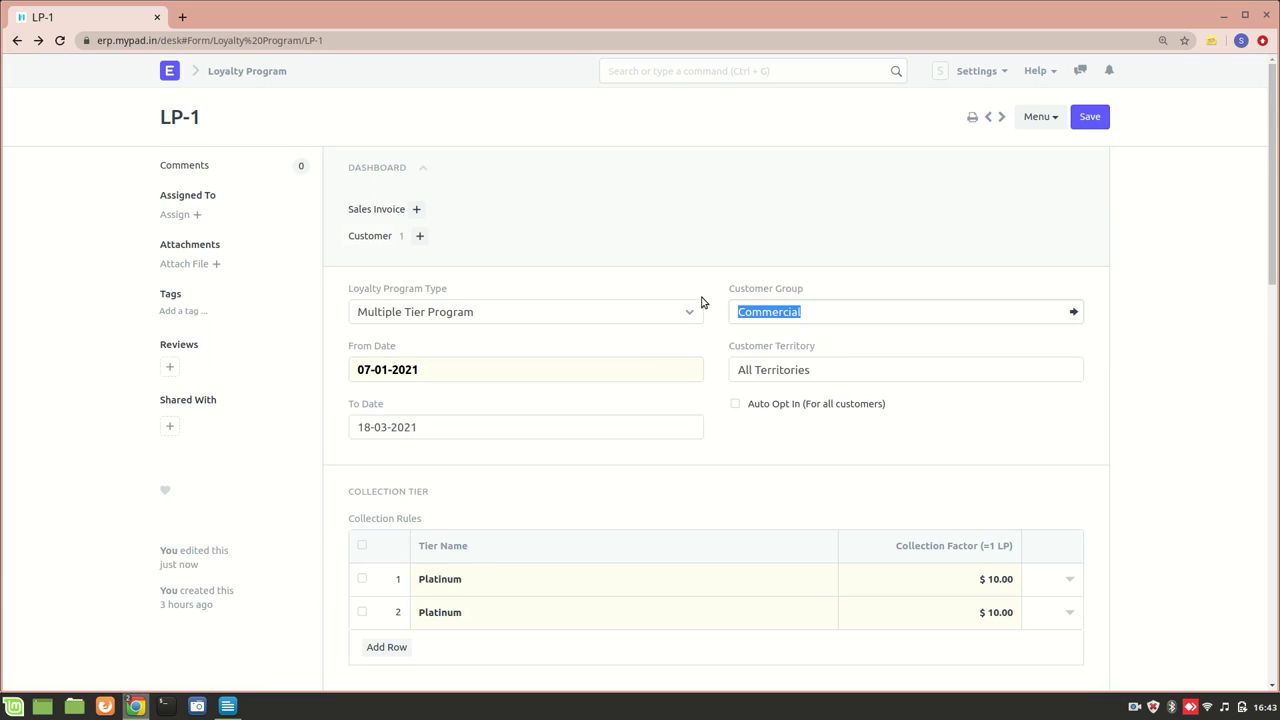
text(all)
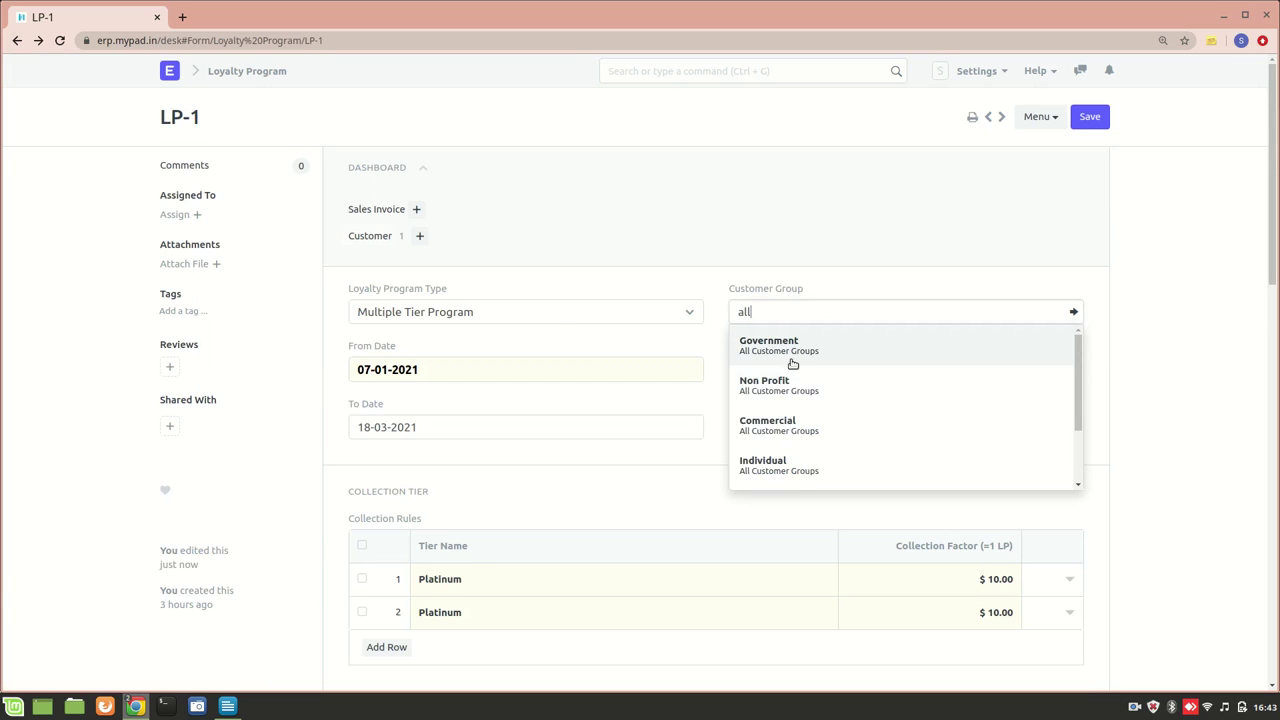
click(788, 350)
Set LP-1's Customer Group to All Customer Groups and save the program
double_click(849, 311)
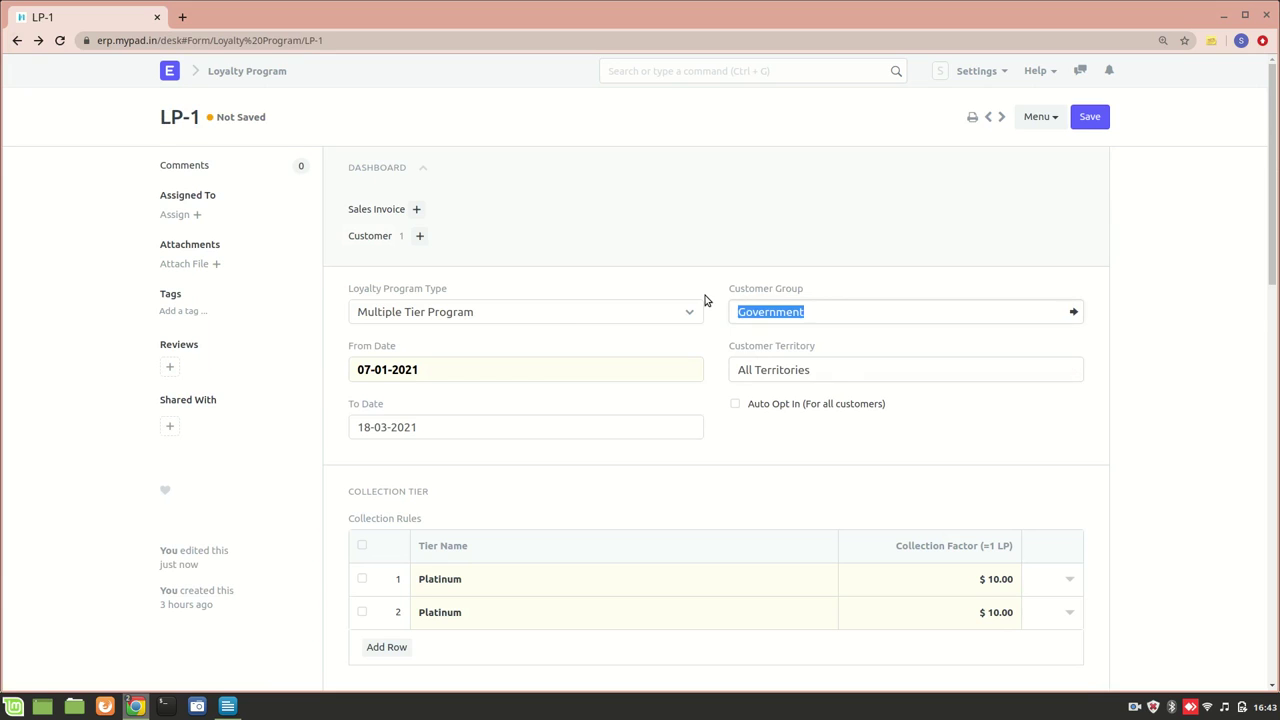
text(all)
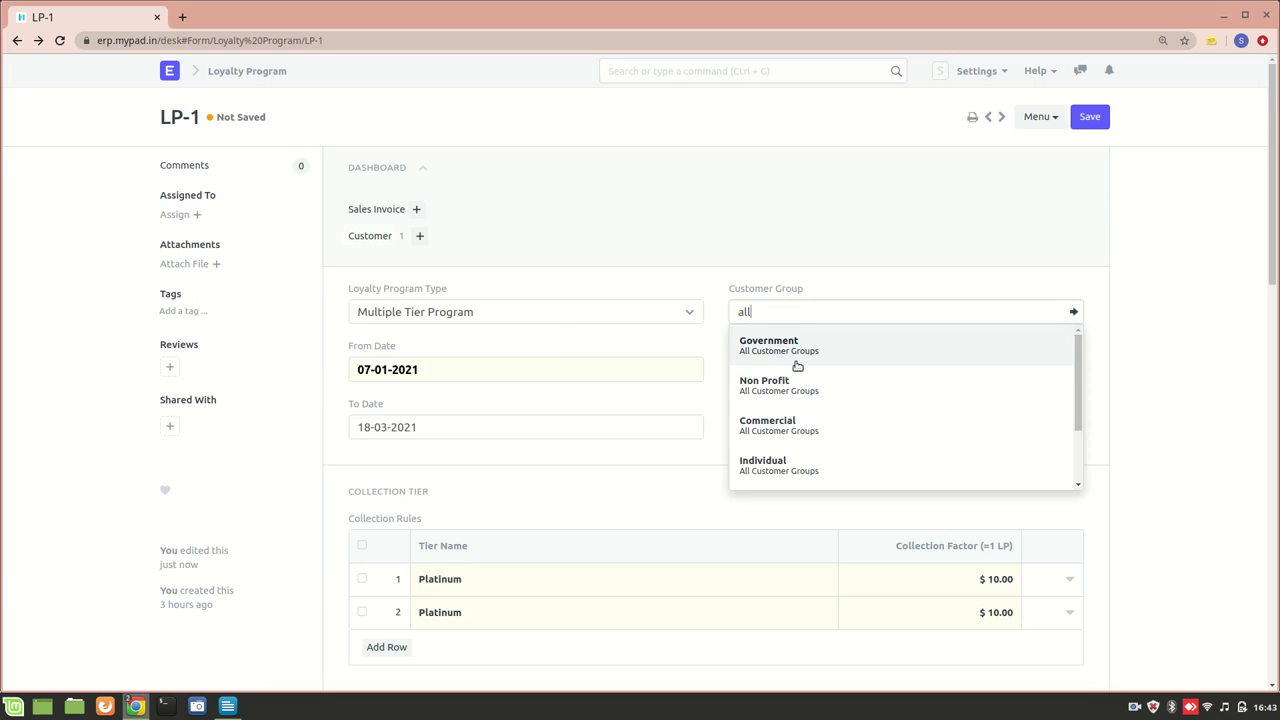
scroll(771, 450, down, 2)
scroll(771, 450, up, 2)
scroll(790, 437, down, 2)
click(810, 423)
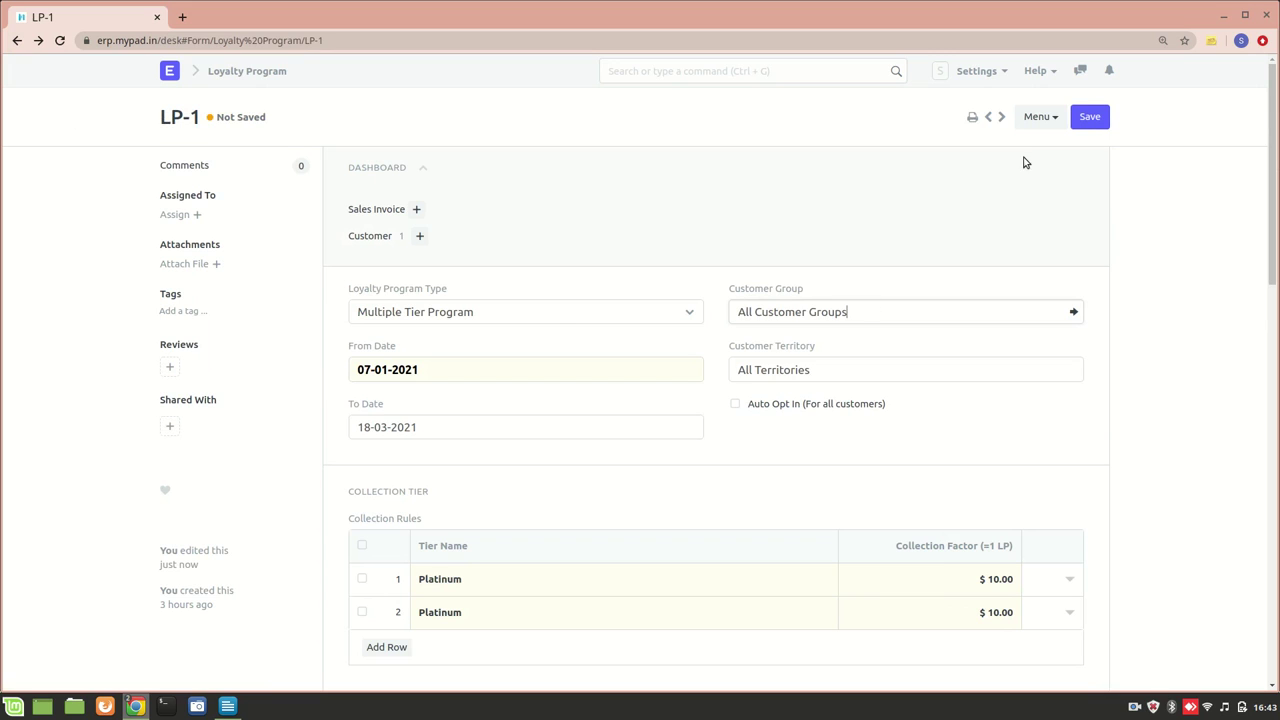
click(1091, 119)
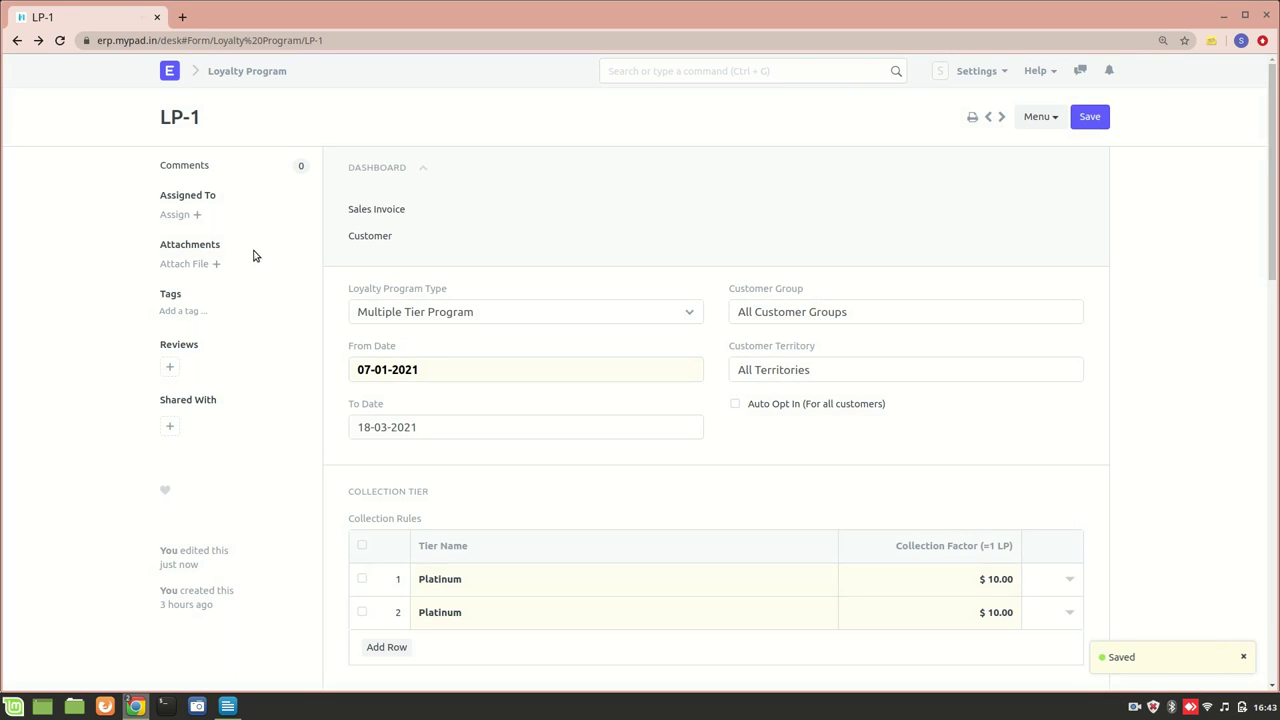
Search 'cust', open the Customer list, and open the second customer's record
click(16, 40)
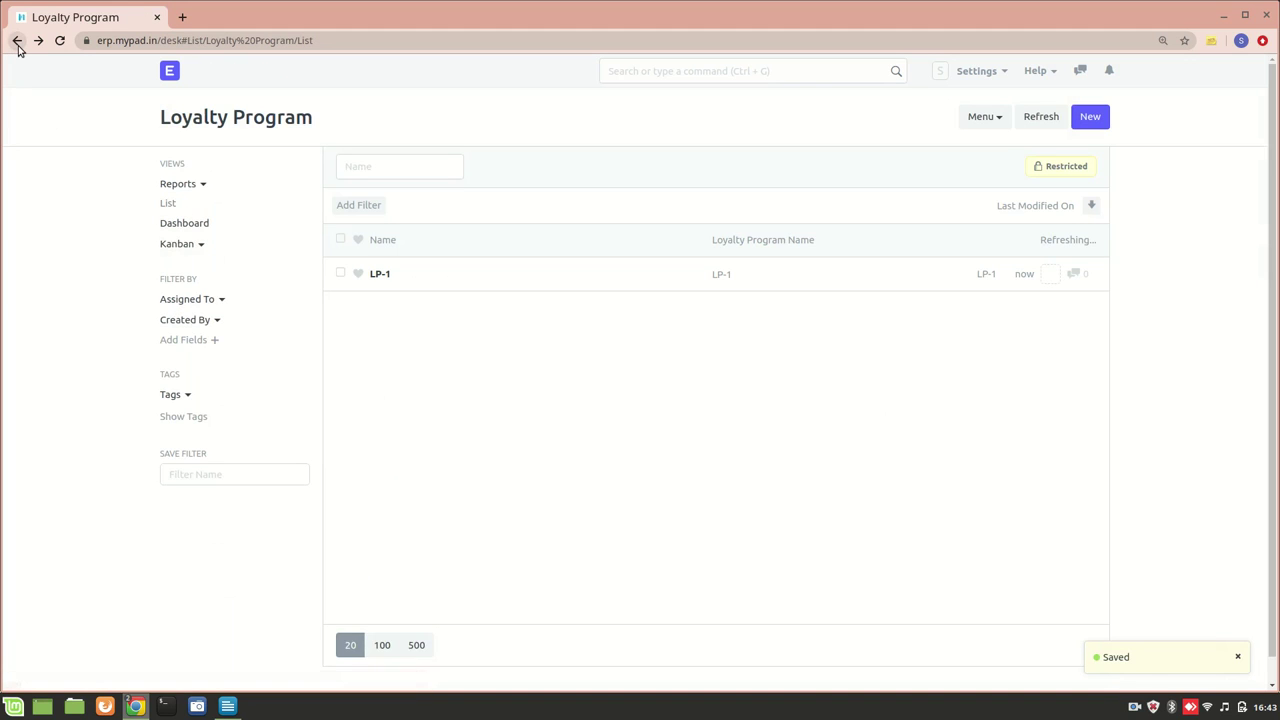
click(17, 41)
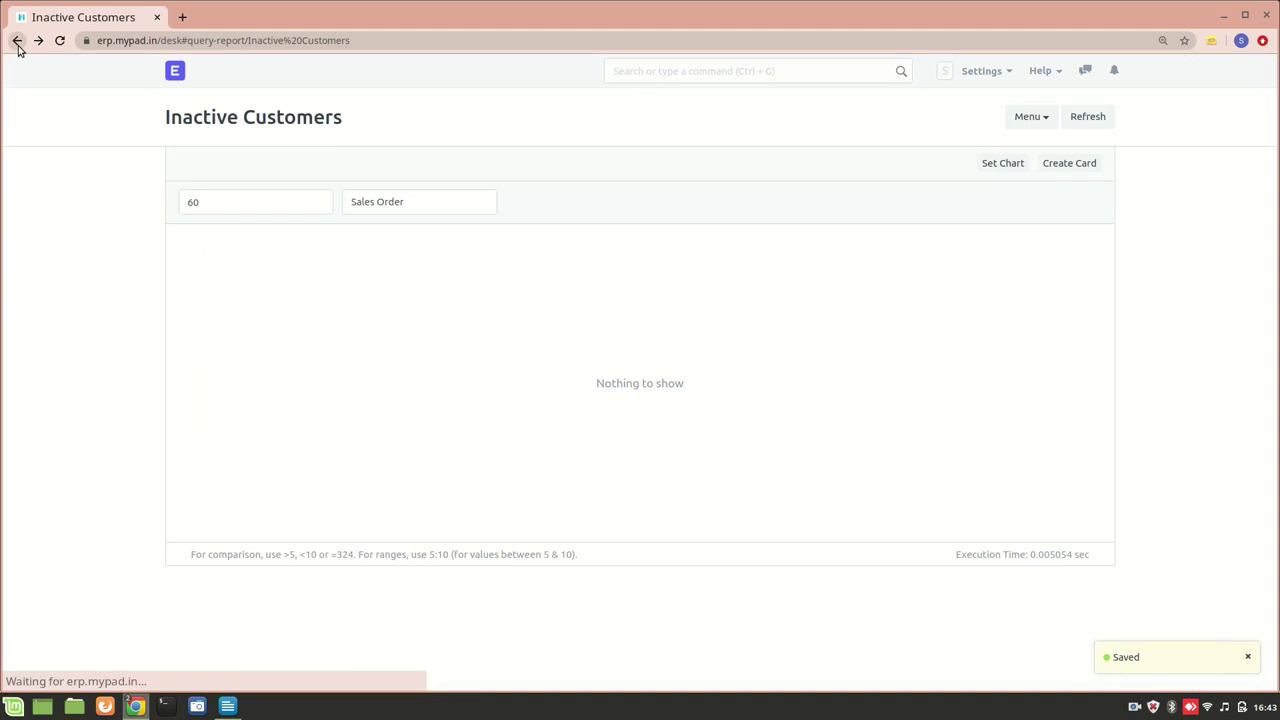
click(665, 74)
text(cust)
click(696, 147)
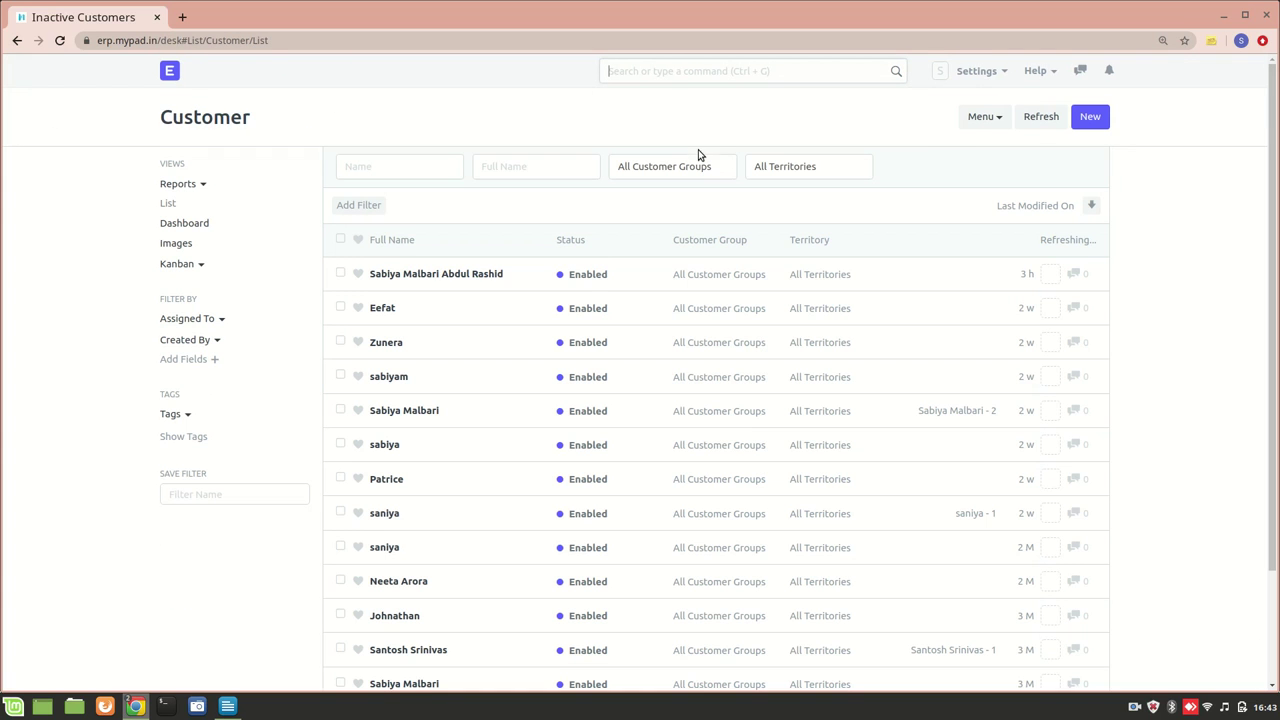
click(382, 308)
Choose LP-1 as the customer's loyalty program in the Loyalty Points section
scroll(383, 306, down, 6)
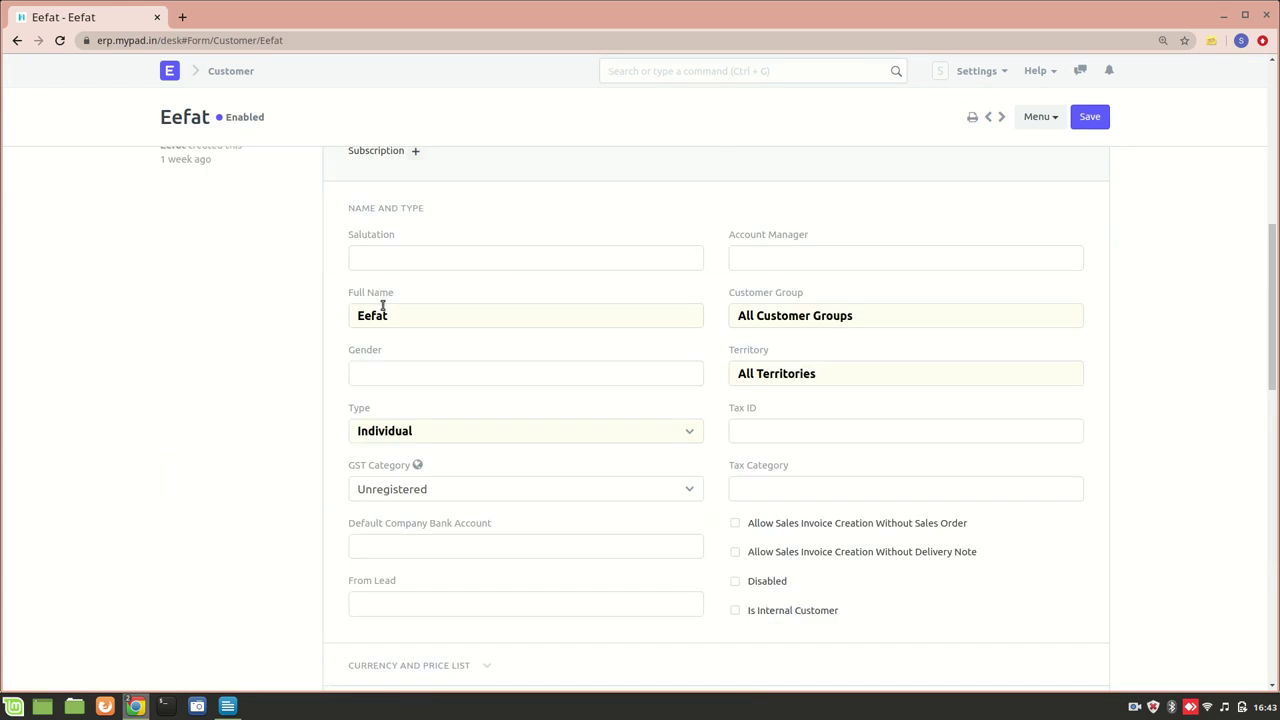
scroll(412, 418, down, 7)
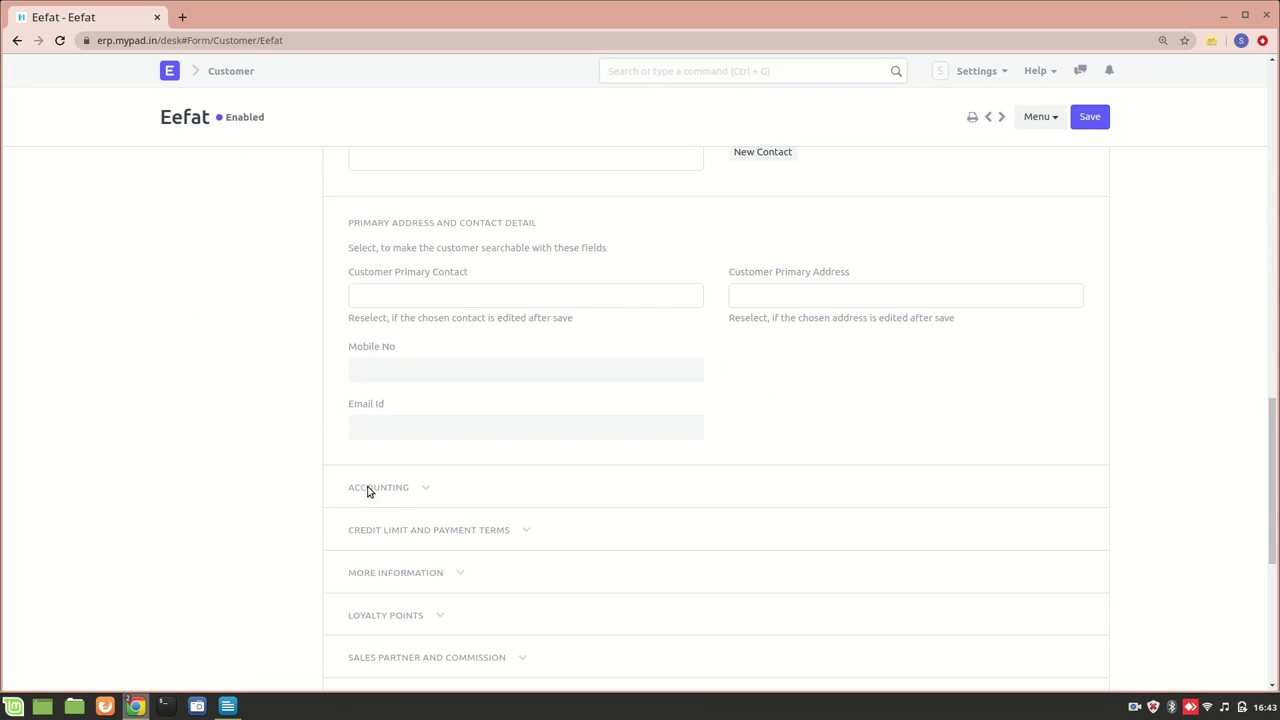
scroll(368, 490, down, 3)
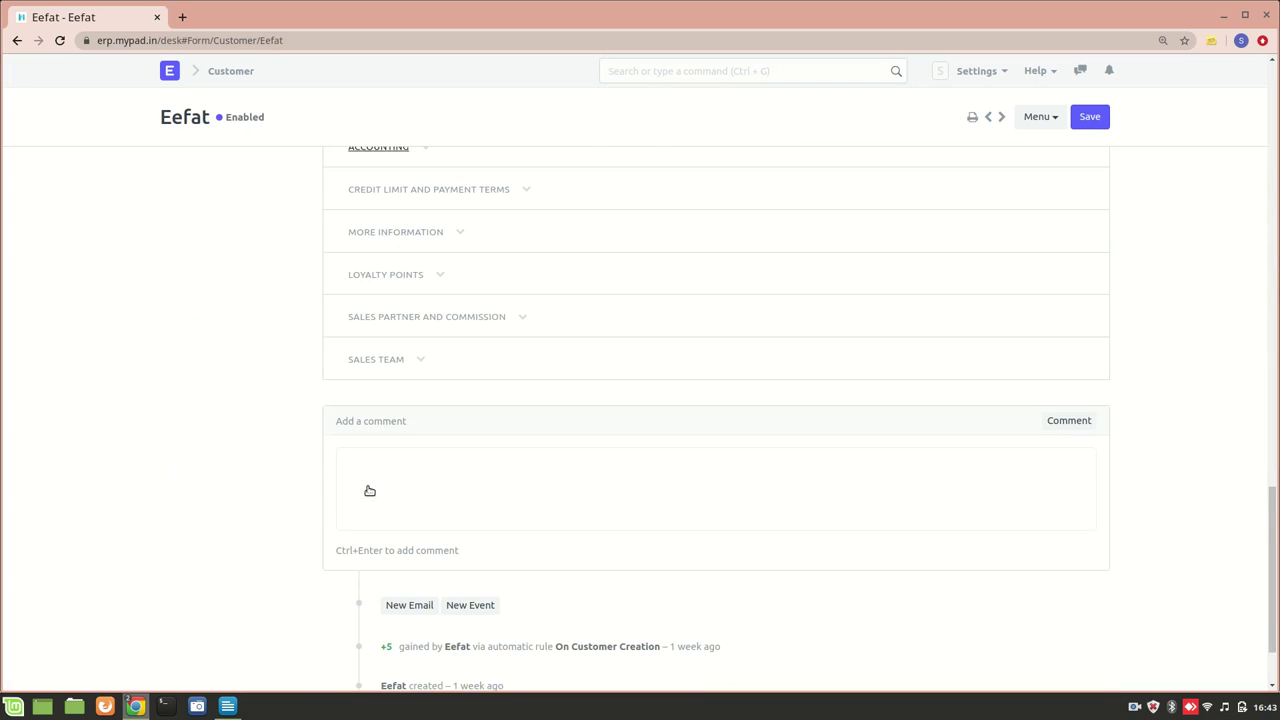
click(429, 278)
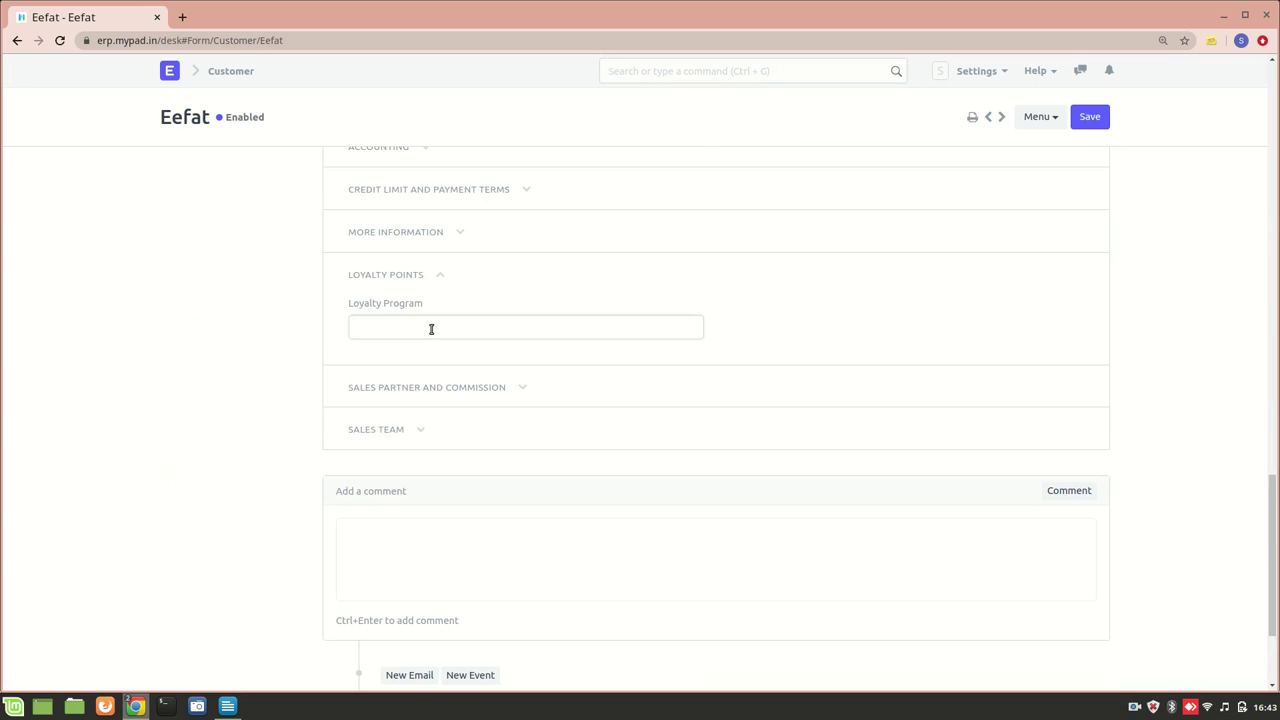
click(431, 329)
click(437, 362)
Save the customer record and go back to the Customer list
click(1102, 120)
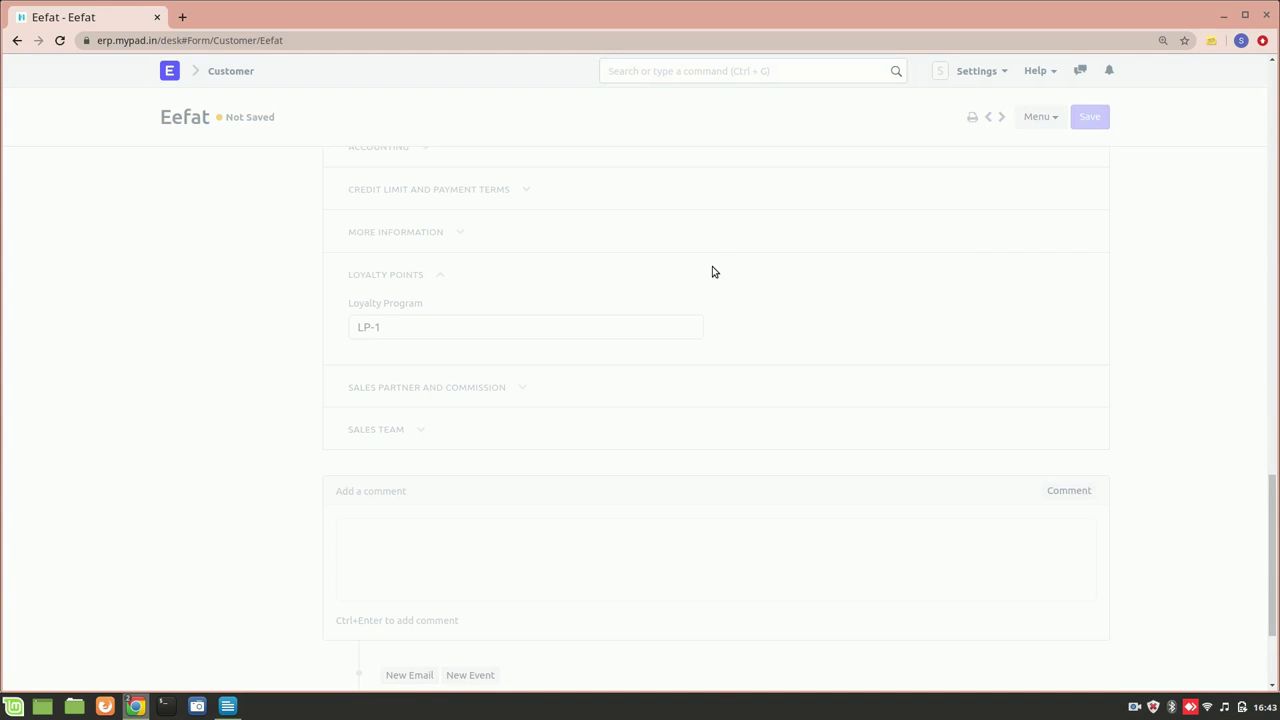
scroll(712, 270, up, 5)
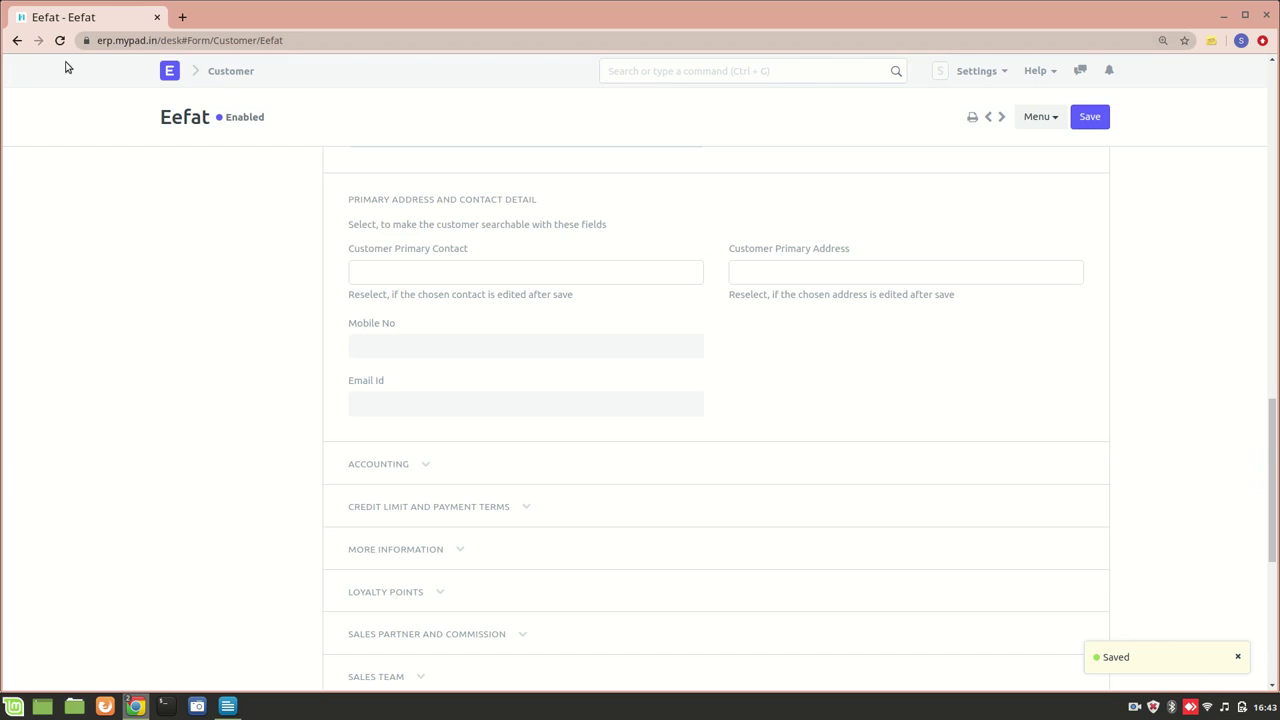
click(19, 45)
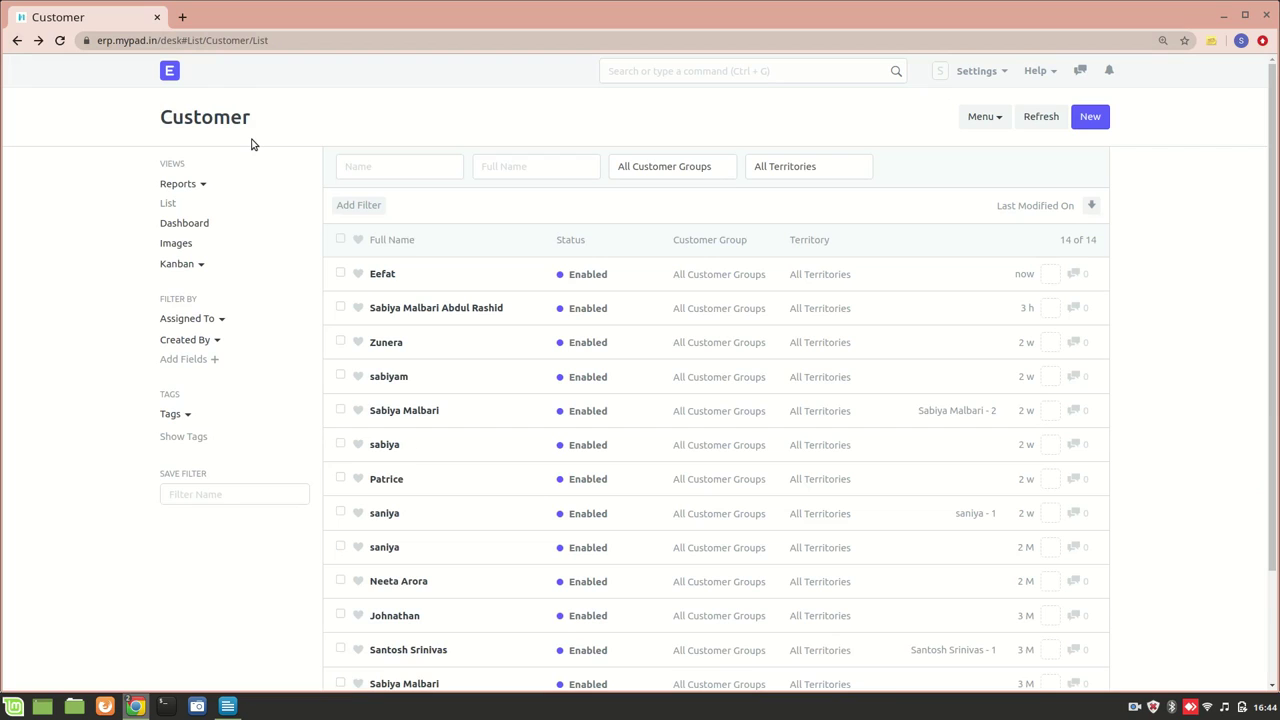
Load erp.mypad.in/issues in a fresh Chrome tab
click(183, 19)
text(er)
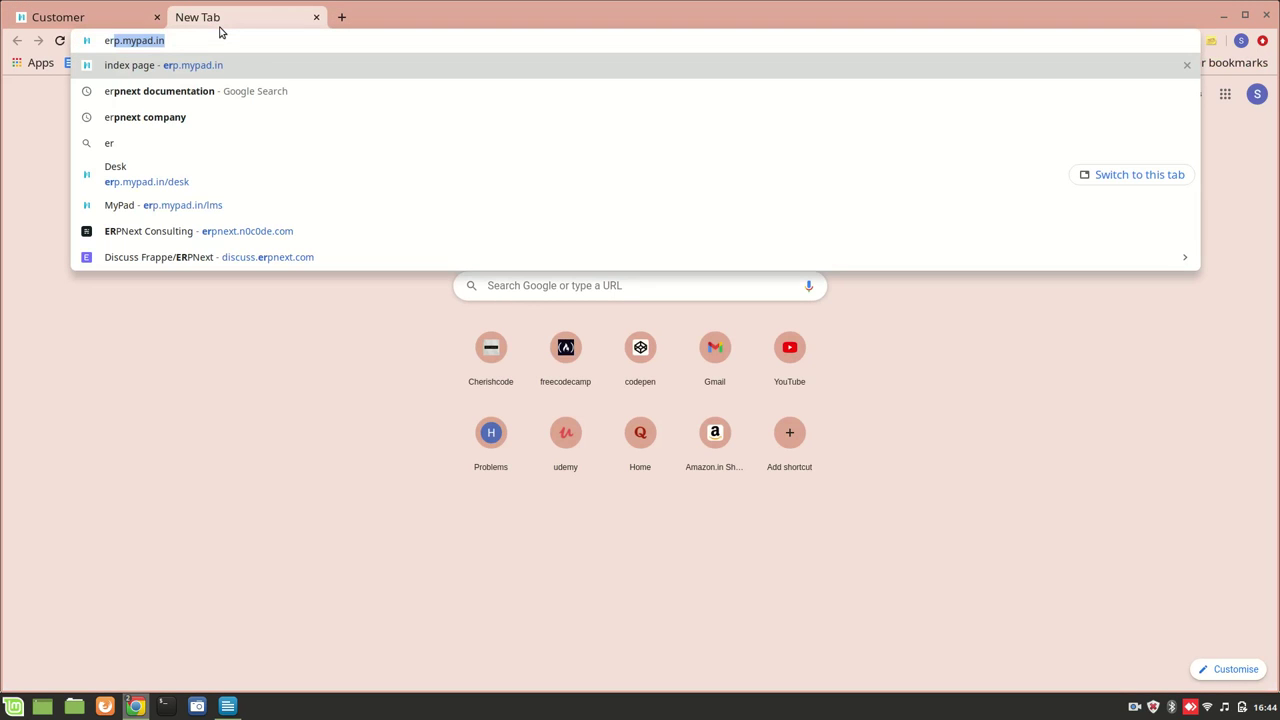
text(p.mypad.in/iss)
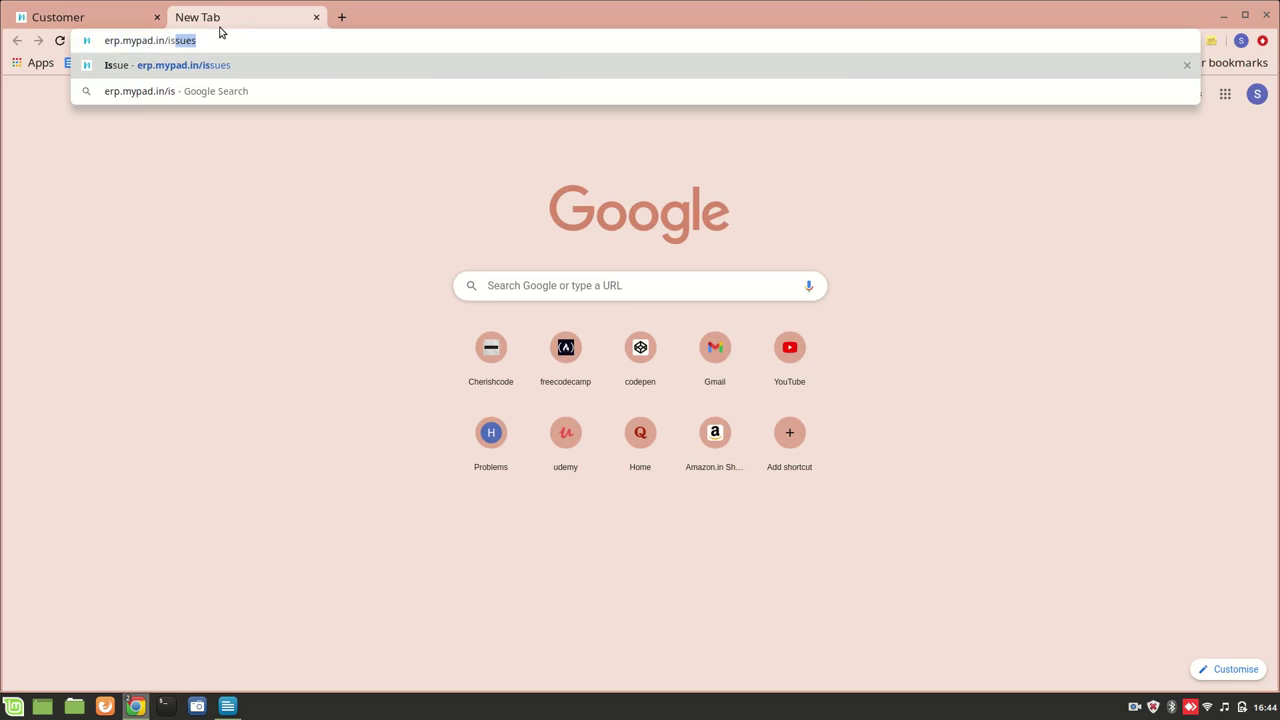
key(Return)
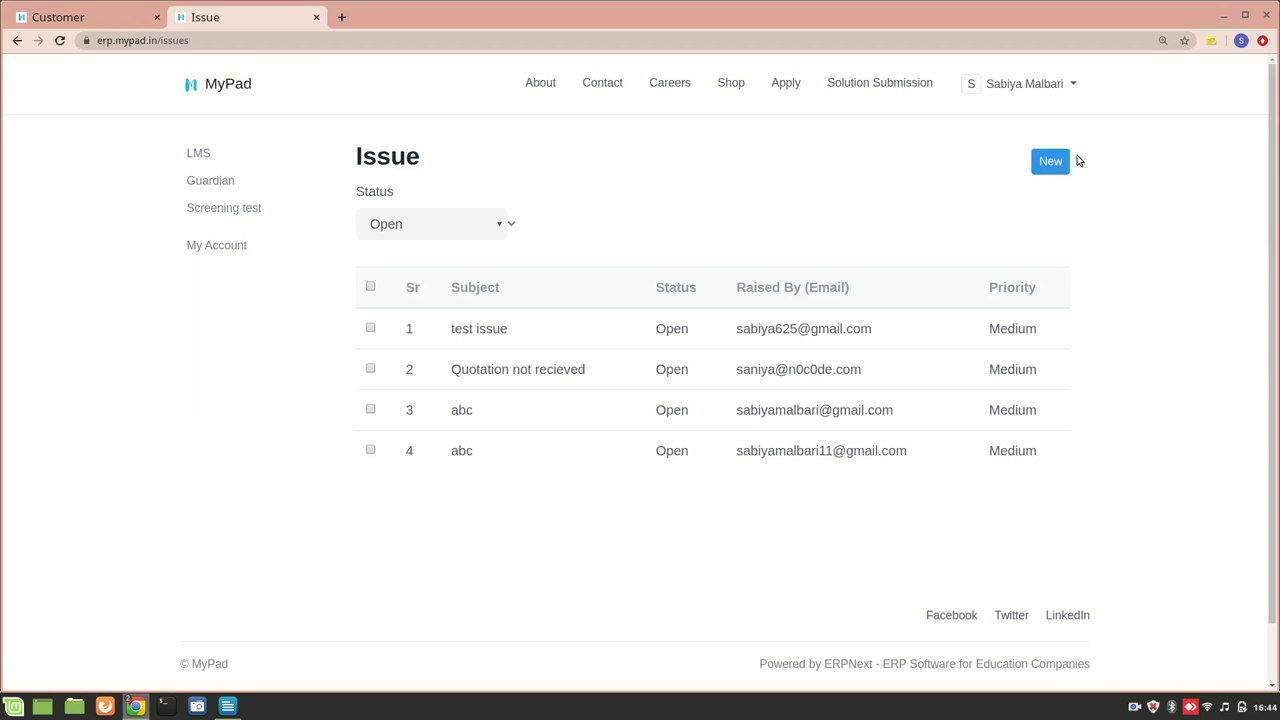
Create a new Issue and review its blank form, defaulting to Status Open and Priority Medium
click(1056, 163)
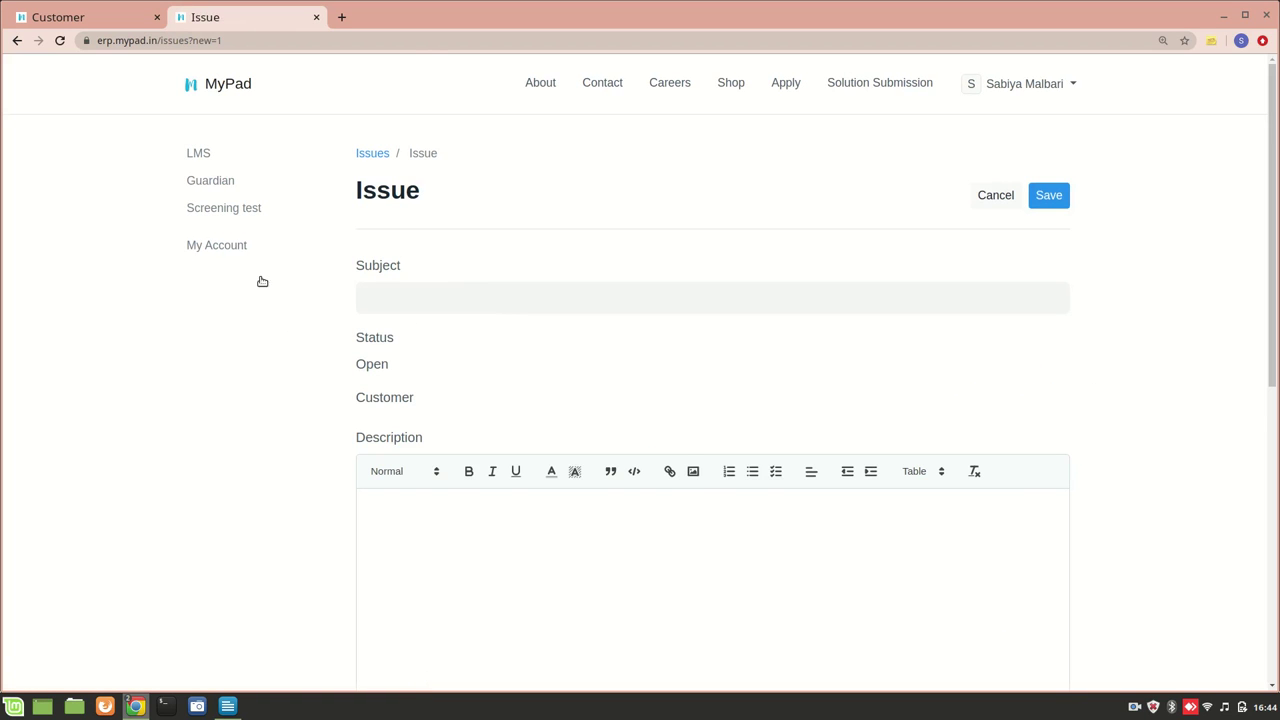
scroll(310, 355, down, 1)
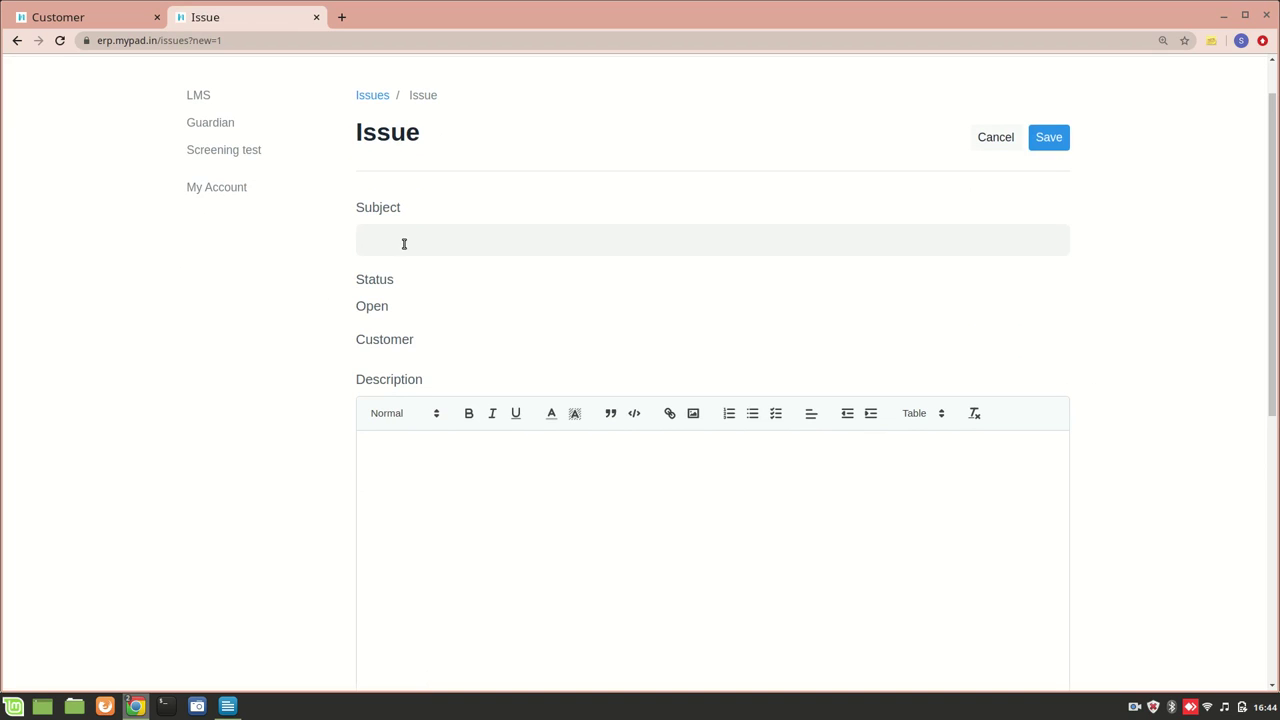
scroll(408, 399, down, 3)
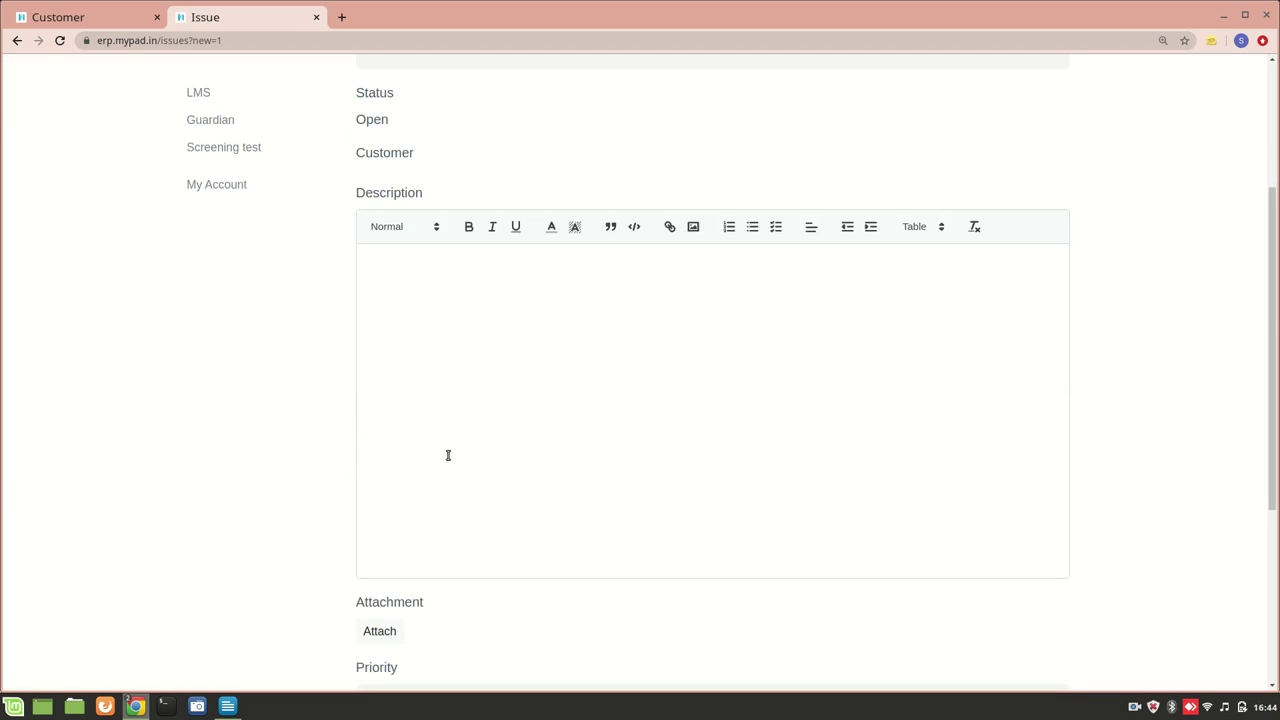
scroll(448, 455, down, 5)
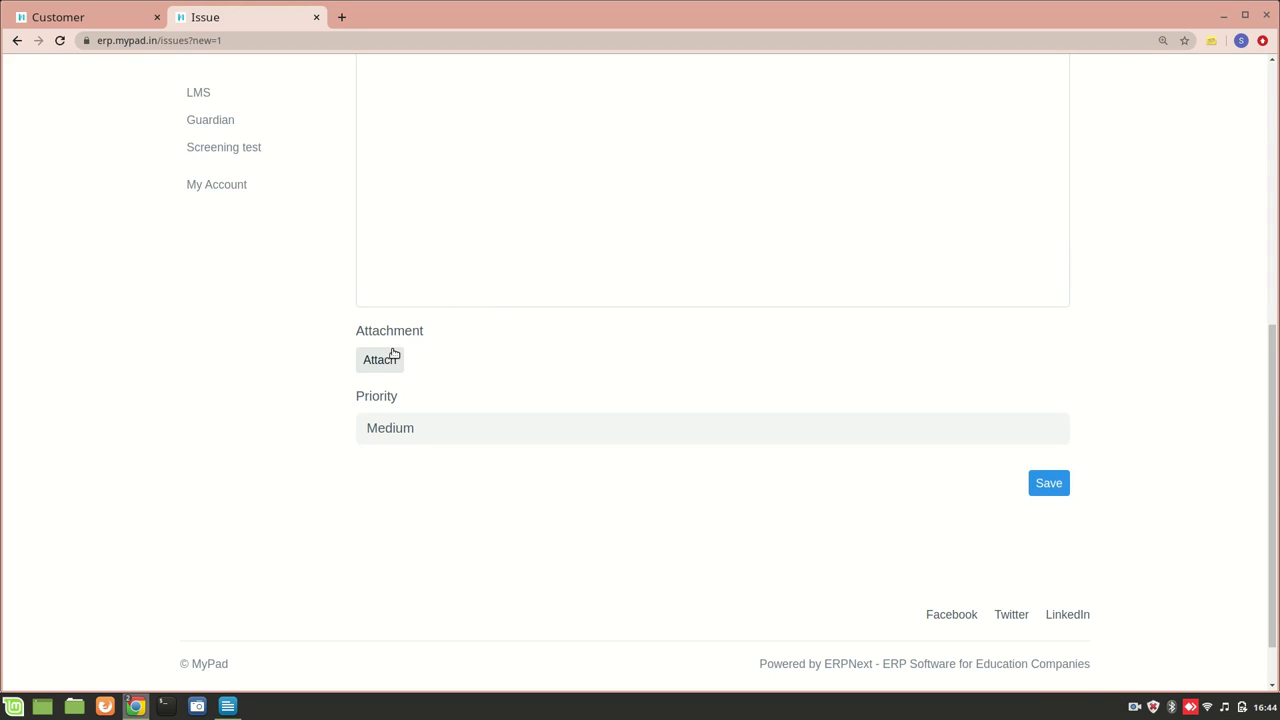
scroll(393, 355, up, 10)
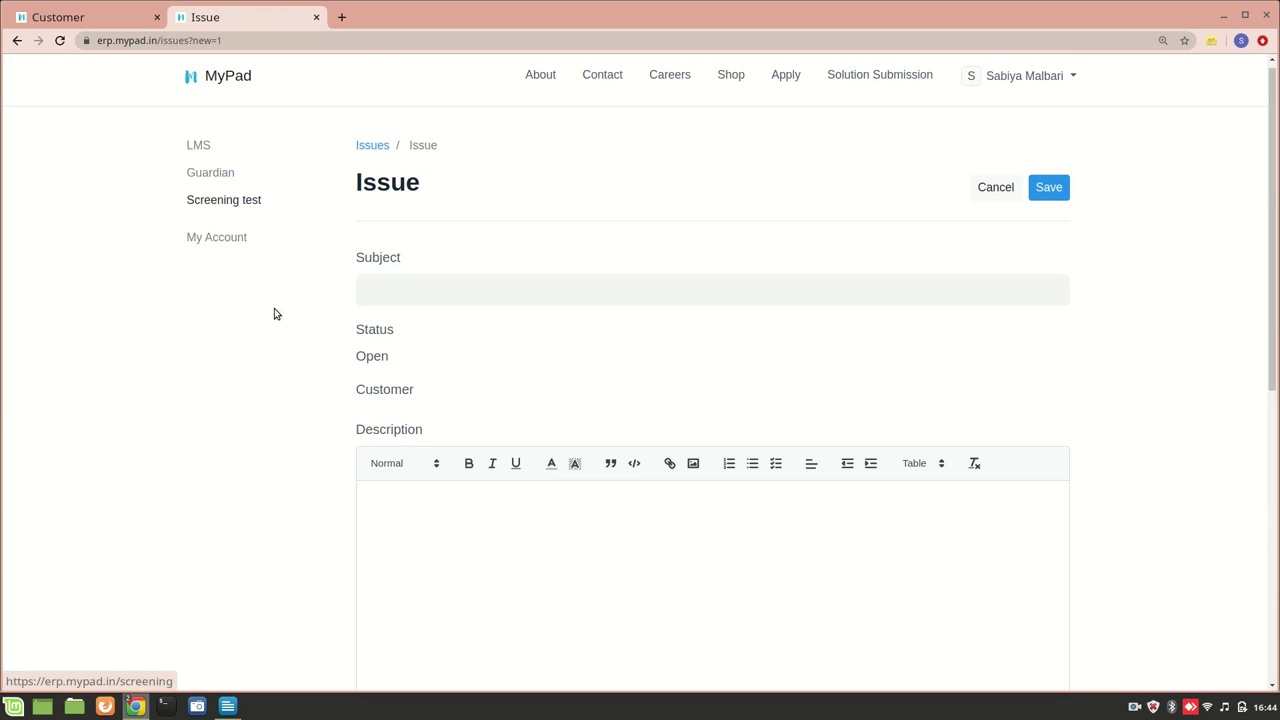